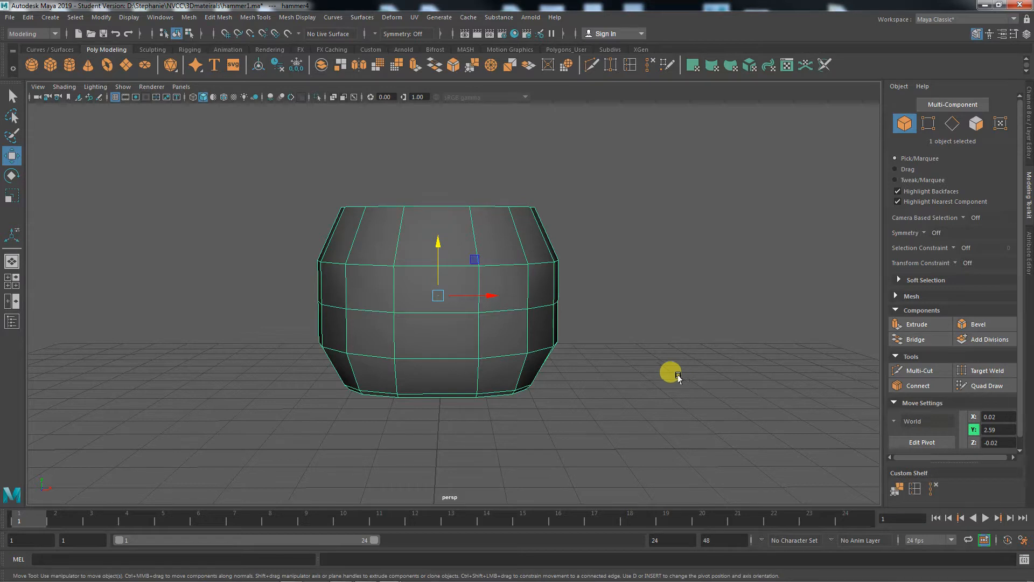
# - Delete the top face band and the upper row of side faces from the barrel-shaped mesh, leaving the top open
pyautogui.moveTo(418, 327); pyautogui.dragTo(412, 300, button='right')
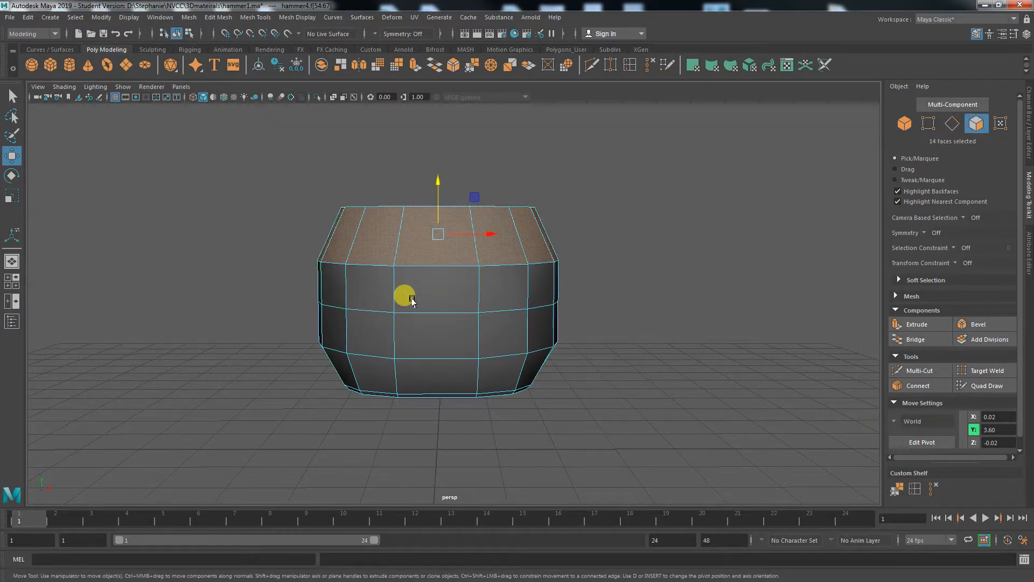
pyautogui.click(413, 301)
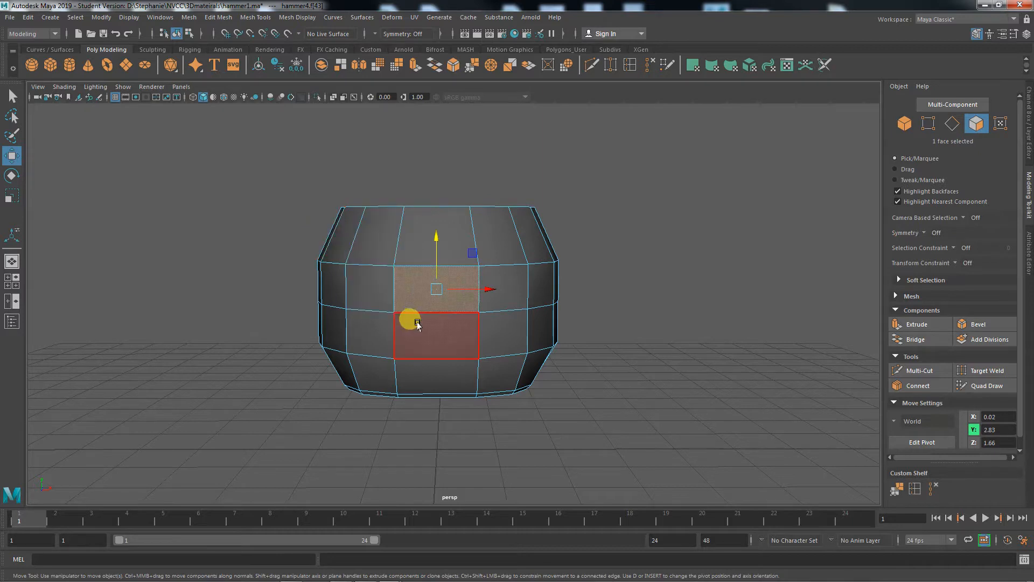
pyautogui.keyDown('alt'); pyautogui.moveTo(418, 323); pyautogui.dragTo(416, 320); pyautogui.keyUp('alt')
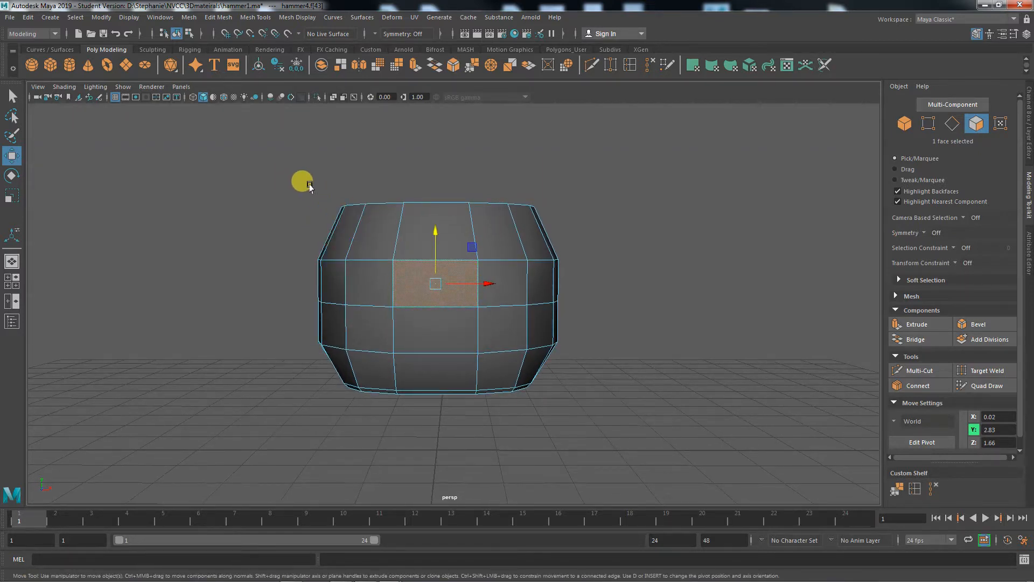
pyautogui.moveTo(309, 186); pyautogui.dragTo(584, 323)
pyautogui.press('Delete')
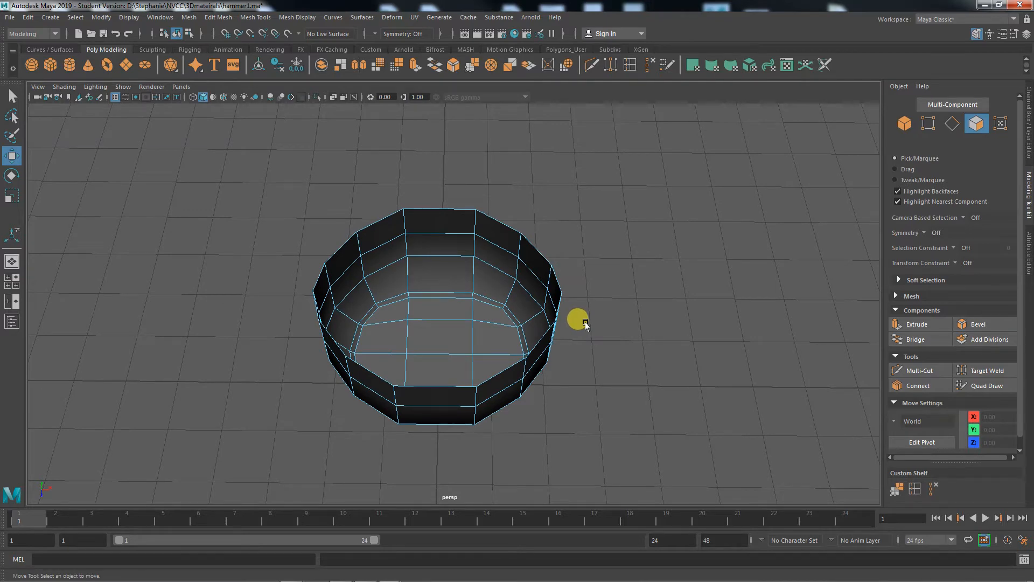
# - Try to close the open top with a single face by bridging its border edge loop, and undo it
pyautogui.moveTo(585, 324)
pyautogui.keyDown('alt'); pyautogui.mouseDown()
pyautogui.moveTo(572, 350)
pyautogui.moveTo(589, 334)
pyautogui.mouseUp(); pyautogui.keyUp('alt')
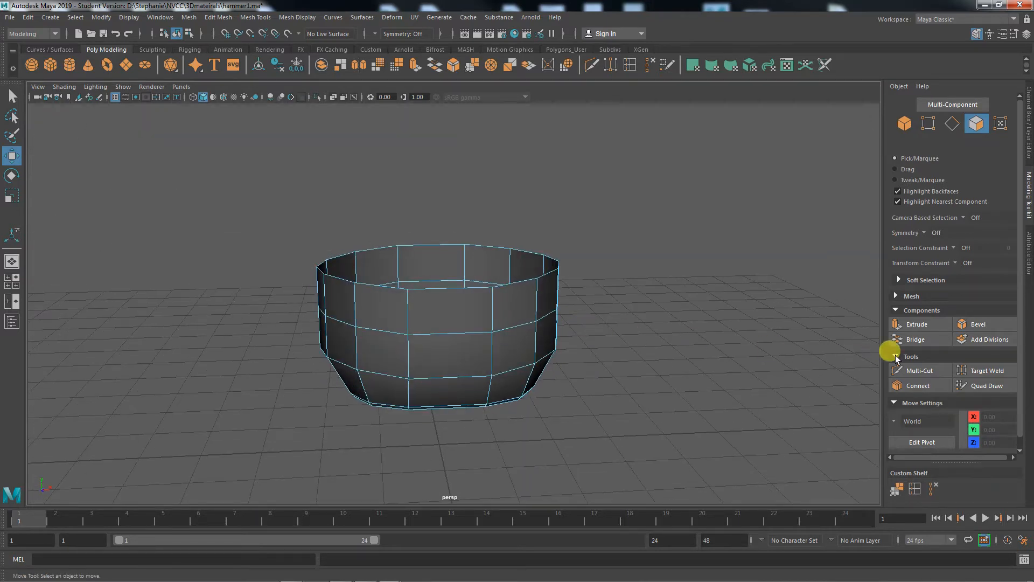
pyautogui.moveTo(441, 318); pyautogui.dragTo(438, 244, button='right')
pyautogui.doubleClick(428, 246)
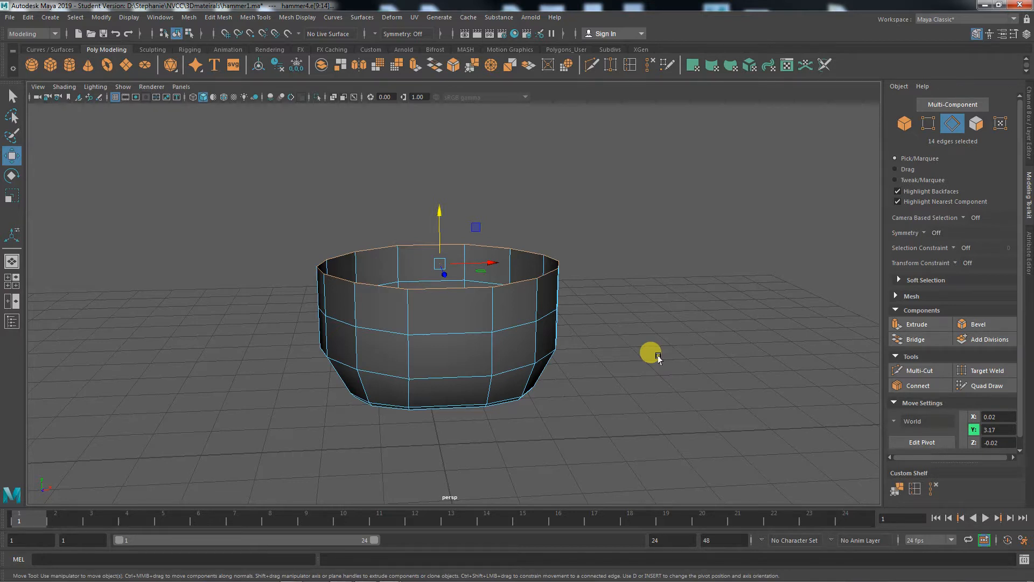
pyautogui.keyDown('alt'); pyautogui.moveTo(658, 356); pyautogui.dragTo(670, 373); pyautogui.keyUp('alt')
pyautogui.click(928, 343)
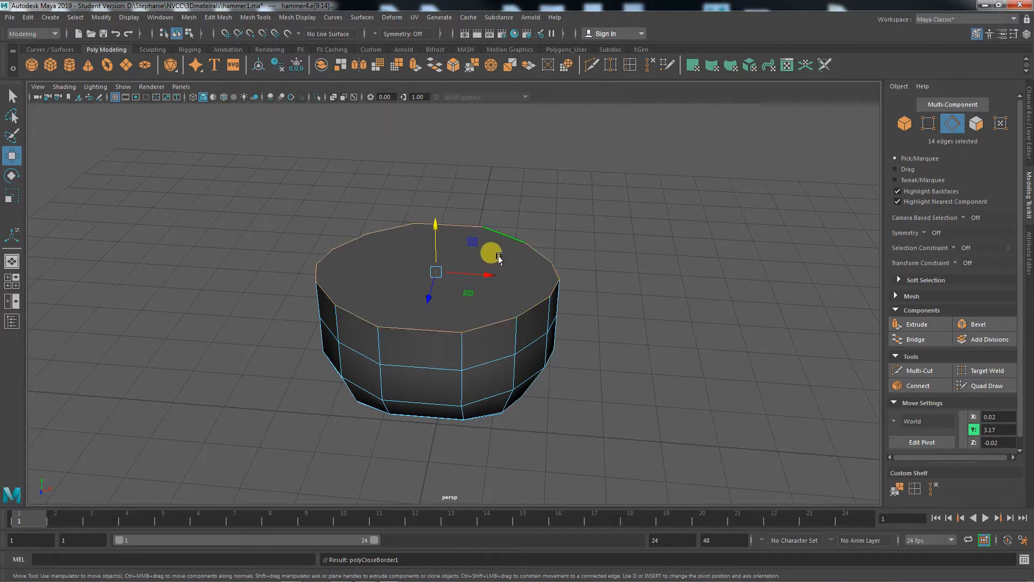
pyautogui.hotkey('ctrl', 'z')
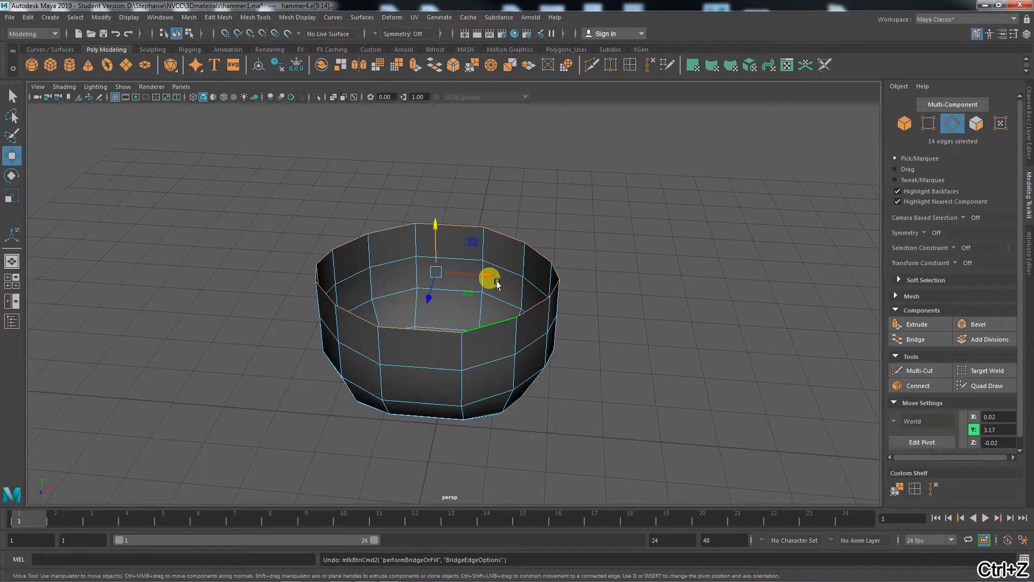
# - Bridge the front and back edges of the open rim to create a central strip across the top
pyautogui.keyDown('alt'); pyautogui.moveTo(497, 284); pyautogui.dragTo(548, 400); pyautogui.keyUp('alt')
pyautogui.click(464, 324)
pyautogui.click(455, 297)
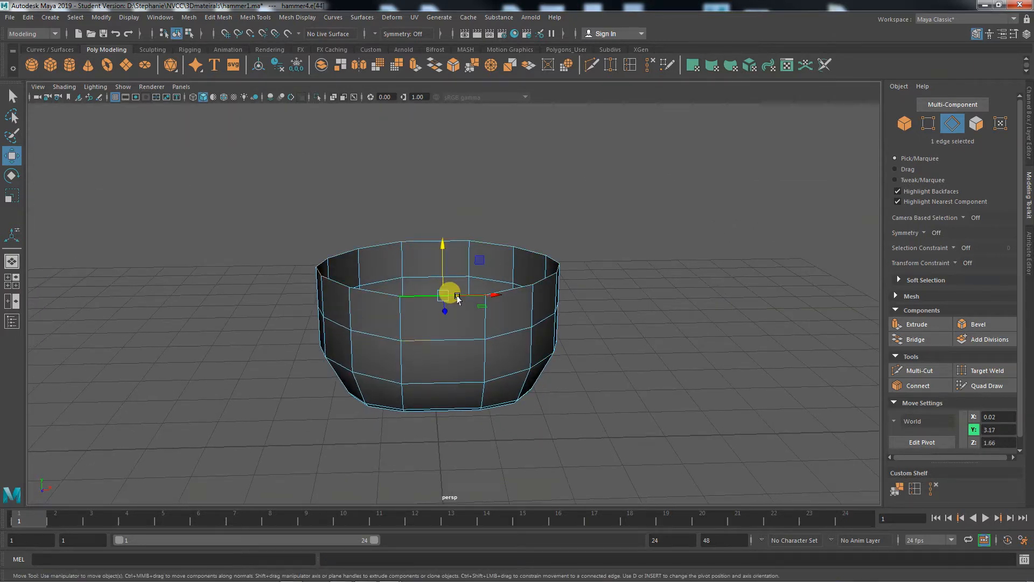
pyautogui.keyDown('alt'); pyautogui.moveTo(416, 244); pyautogui.dragTo(394, 237); pyautogui.keyUp('alt')
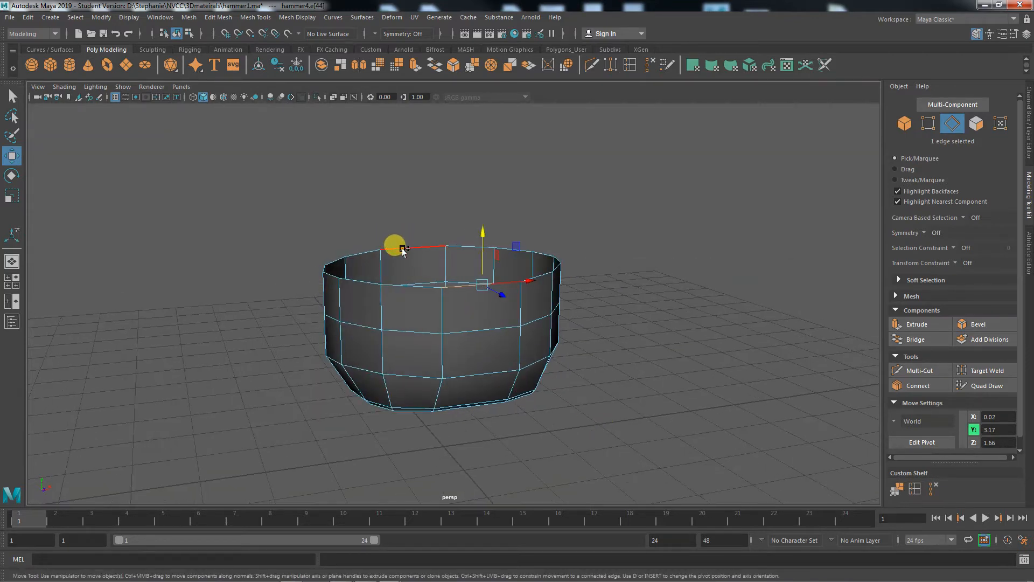
pyautogui.keyDown('shift'); pyautogui.click(403, 249); pyautogui.keyUp('shift')
pyautogui.keyDown('alt'); pyautogui.moveTo(587, 388); pyautogui.dragTo(642, 406); pyautogui.keyUp('alt')
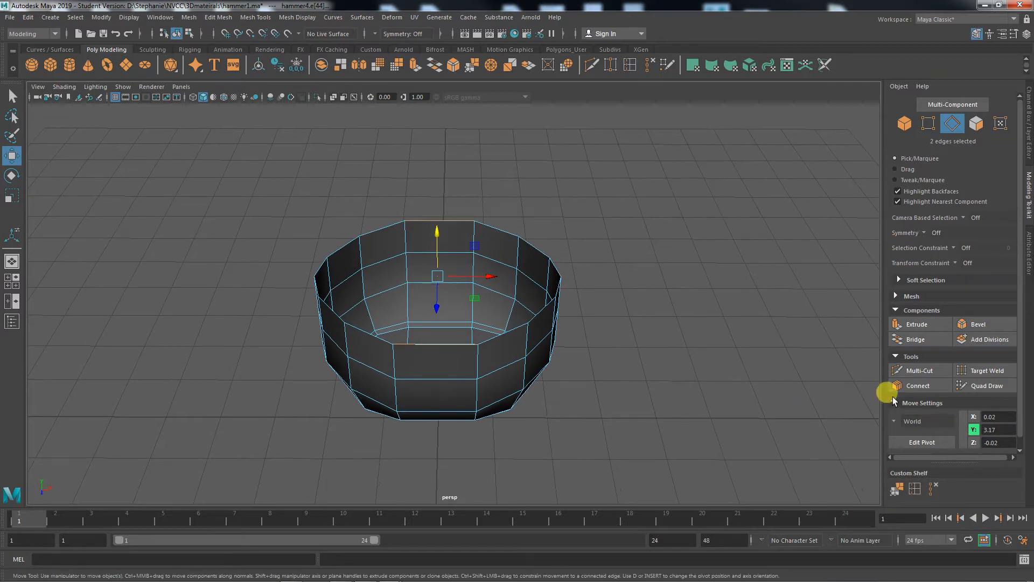
pyautogui.click(897, 339)
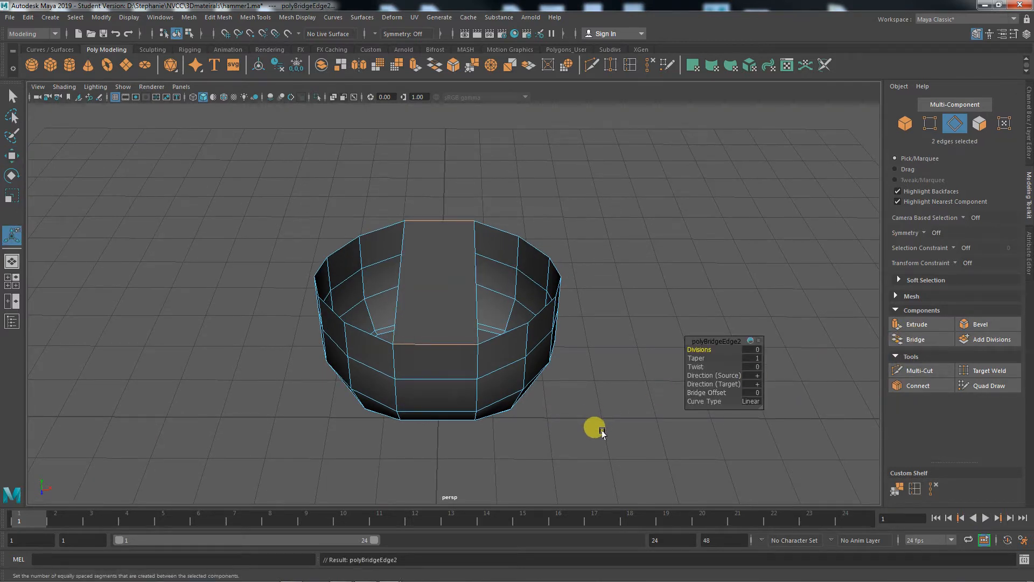
pyautogui.keyDown('alt'); pyautogui.moveTo(602, 432); pyautogui.dragTo(577, 422); pyautogui.keyUp('alt')
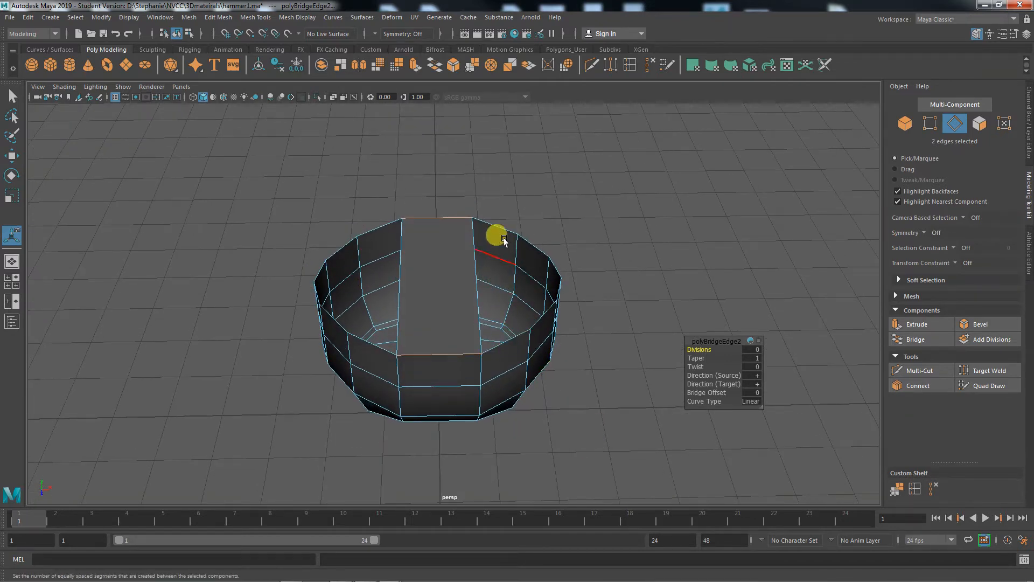
pyautogui.keyDown('alt'); pyautogui.moveTo(572, 409); pyautogui.dragTo(566, 296); pyautogui.keyUp('alt')
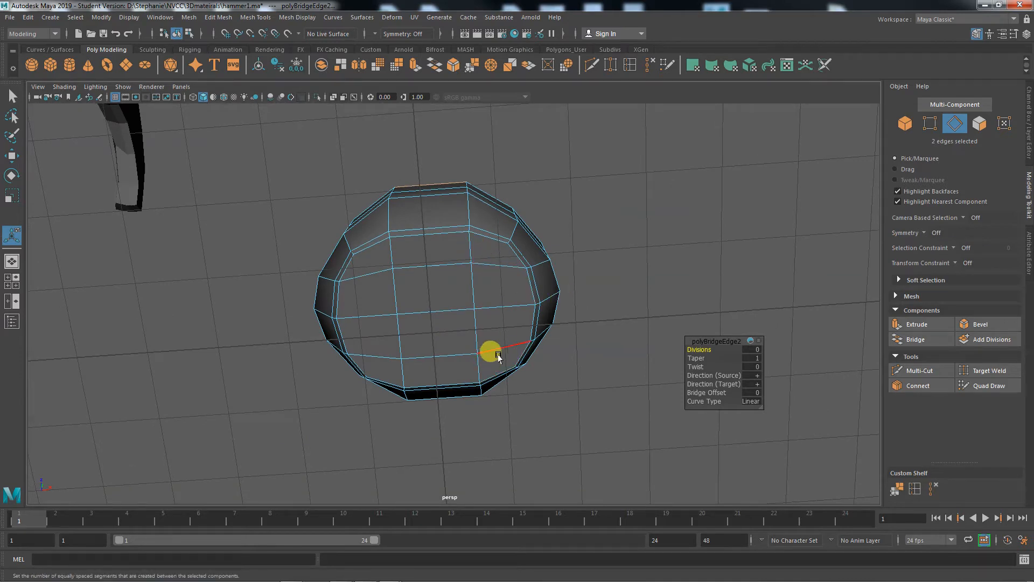
pyautogui.keyDown('alt'); pyautogui.moveTo(496, 331); pyautogui.dragTo(510, 439); pyautogui.keyUp('alt')
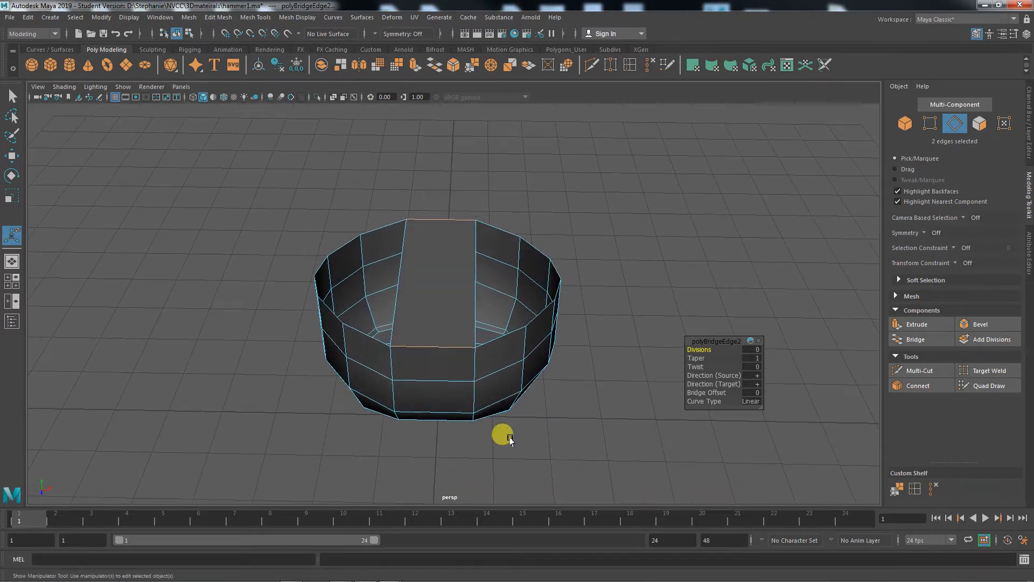
# - Try to fill the openings on both sides of the central strip, and undo the fills
pyautogui.click(502, 232)
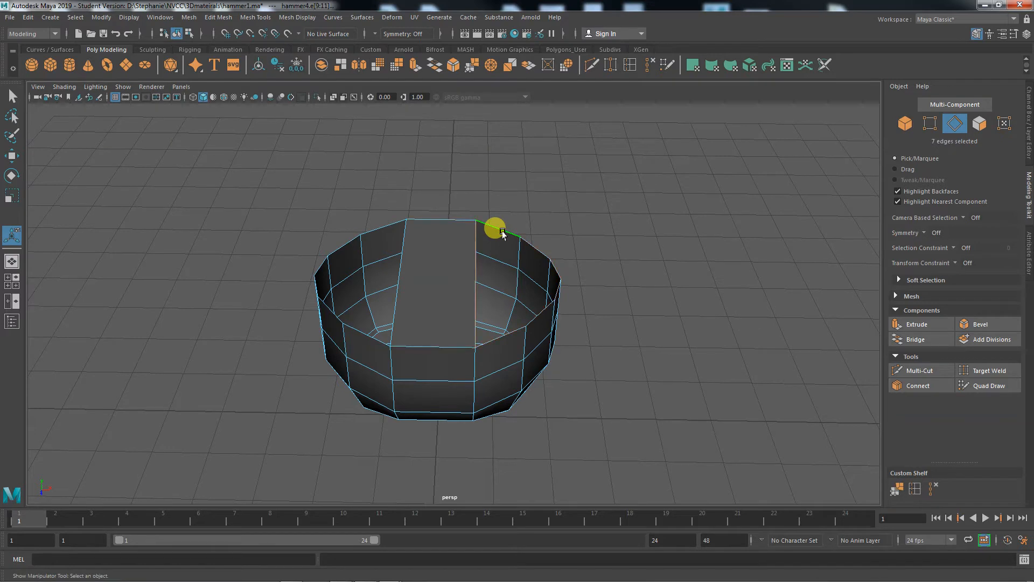
pyautogui.click(900, 339)
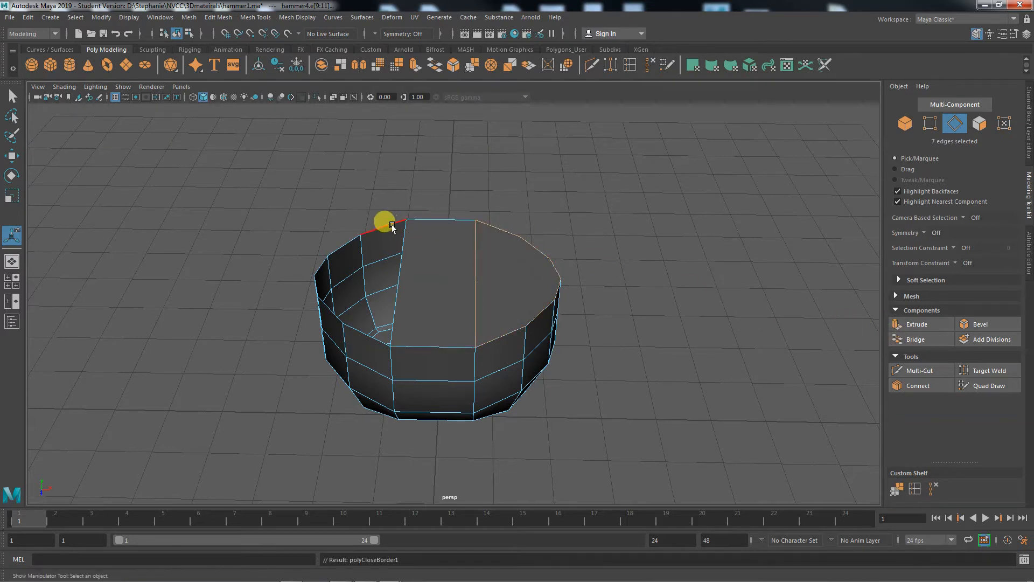
pyautogui.doubleClick(382, 228)
pyautogui.click(910, 339)
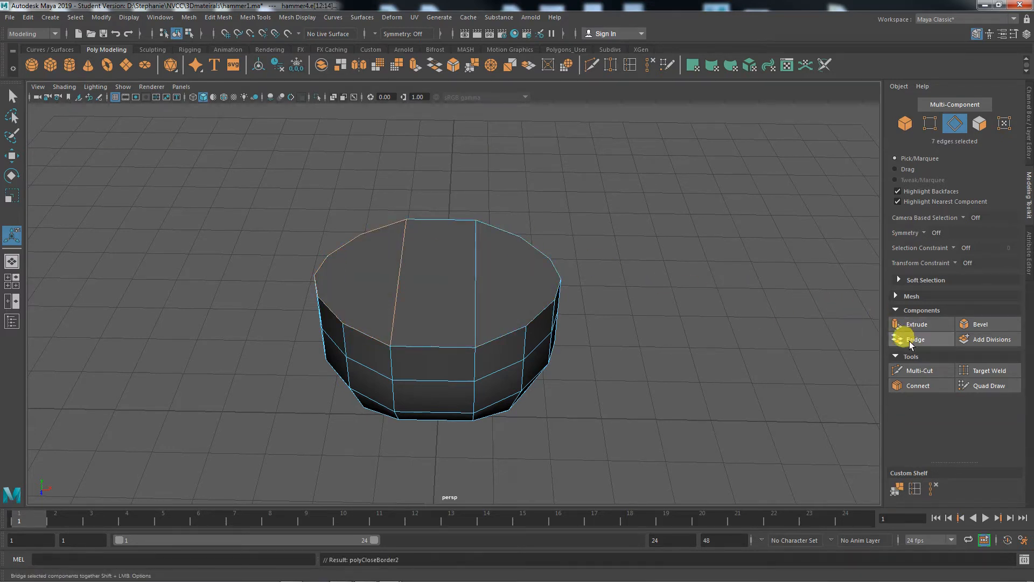
pyautogui.hotkey('ctrl', 'z')
pyautogui.hotkey('ctrl', 'z')
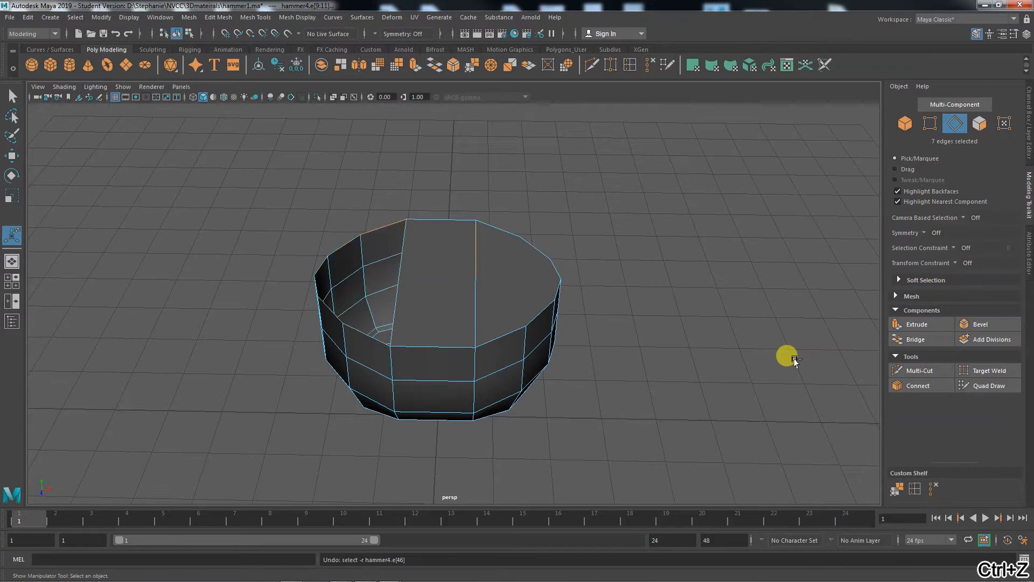
# - Try to bridge two opposite rim edges crosswise over the existing central strip
pyautogui.keyDown('alt'); pyautogui.moveTo(784, 366); pyautogui.dragTo(654, 365); pyautogui.keyUp('alt')
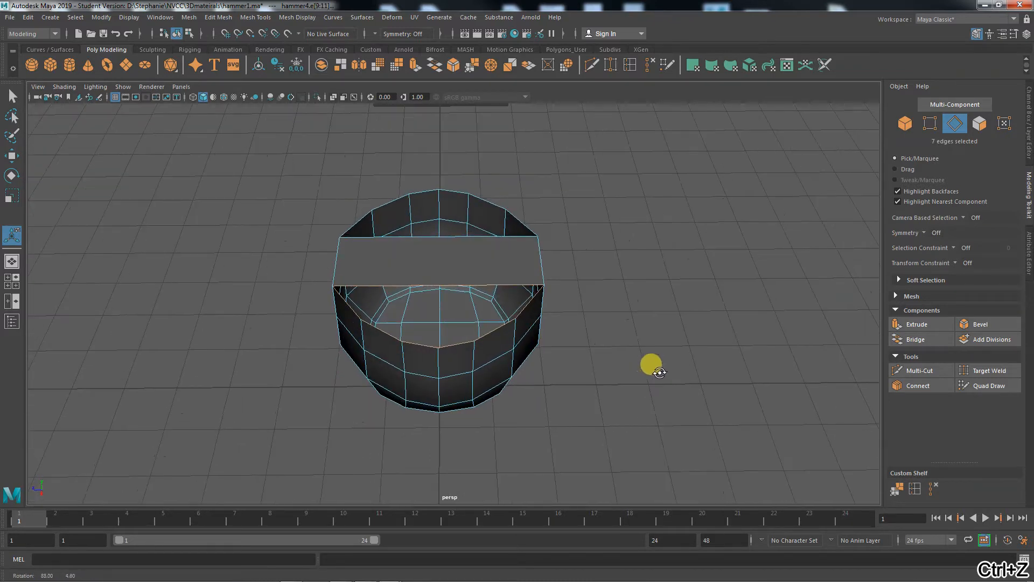
pyautogui.click(392, 337)
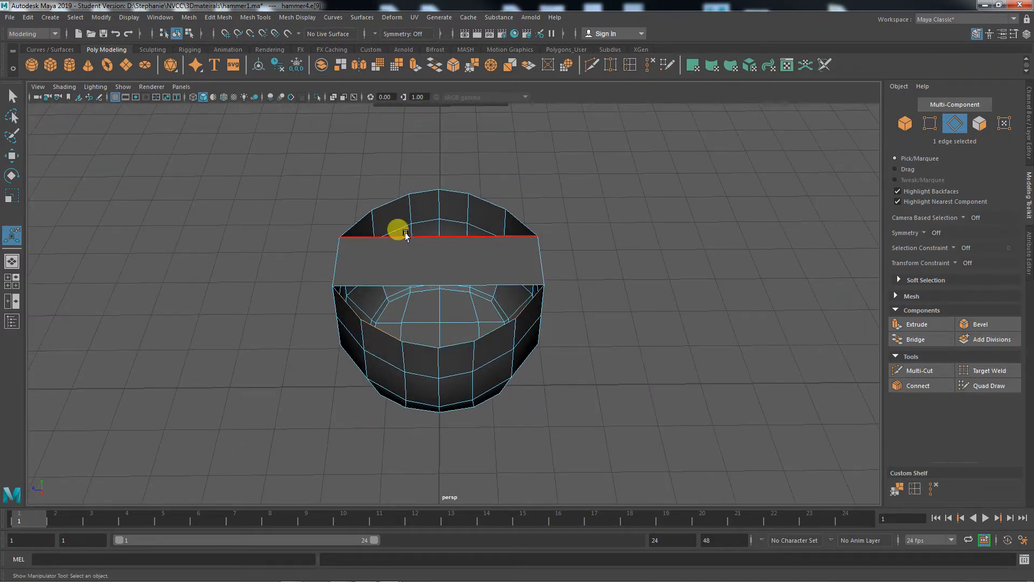
pyautogui.click(426, 197)
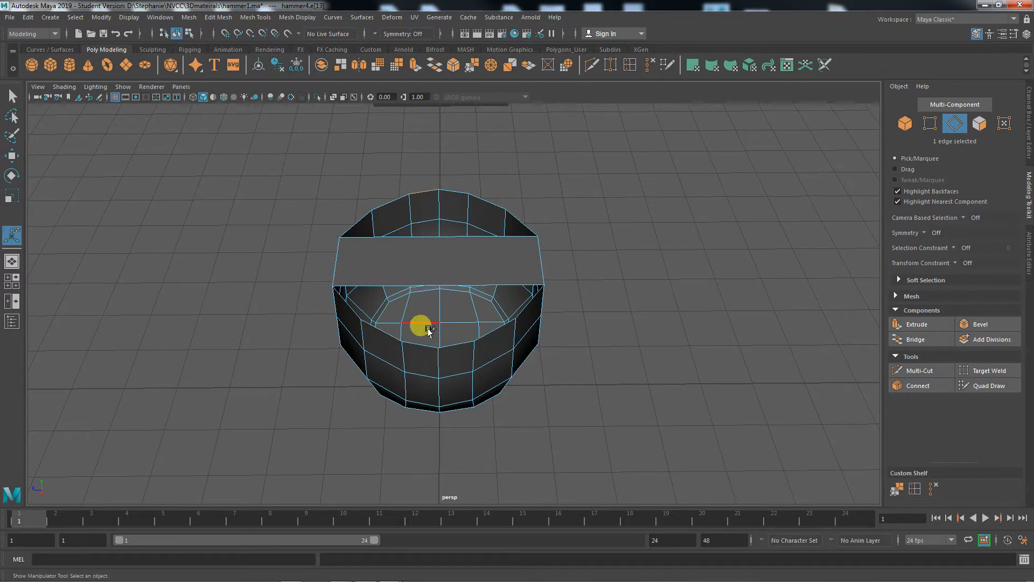
pyautogui.click(916, 339)
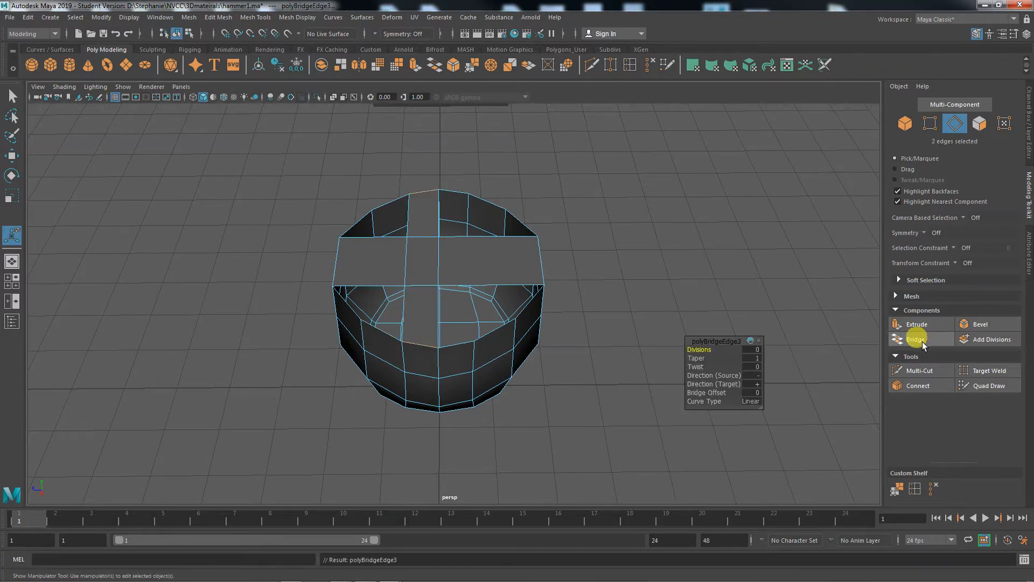
# - Compare the two overlapping bridge faces and delete the narrow one that crosses the central strip
pyautogui.moveTo(639, 435)
pyautogui.keyDown('alt'); pyautogui.mouseDown()
pyautogui.moveTo(601, 429)
pyautogui.moveTo(641, 433)
pyautogui.mouseUp(); pyautogui.keyUp('alt')
pyautogui.click(469, 262)
pyautogui.moveTo(468, 262); pyautogui.dragTo(454, 281, button='right')
pyautogui.click(463, 253)
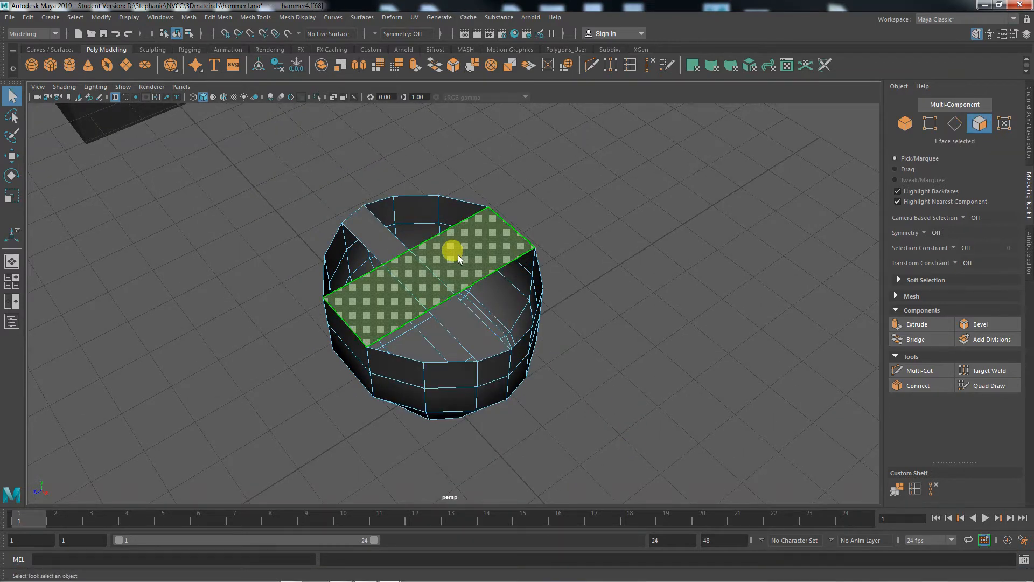
pyautogui.click(377, 237)
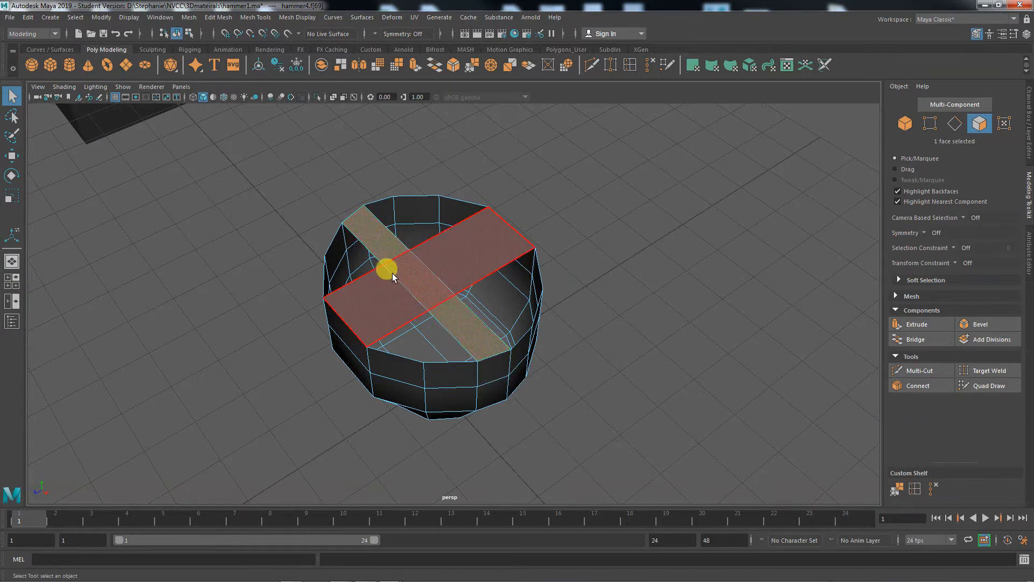
pyautogui.moveTo(409, 272); pyautogui.dragTo(369, 267, button='right')
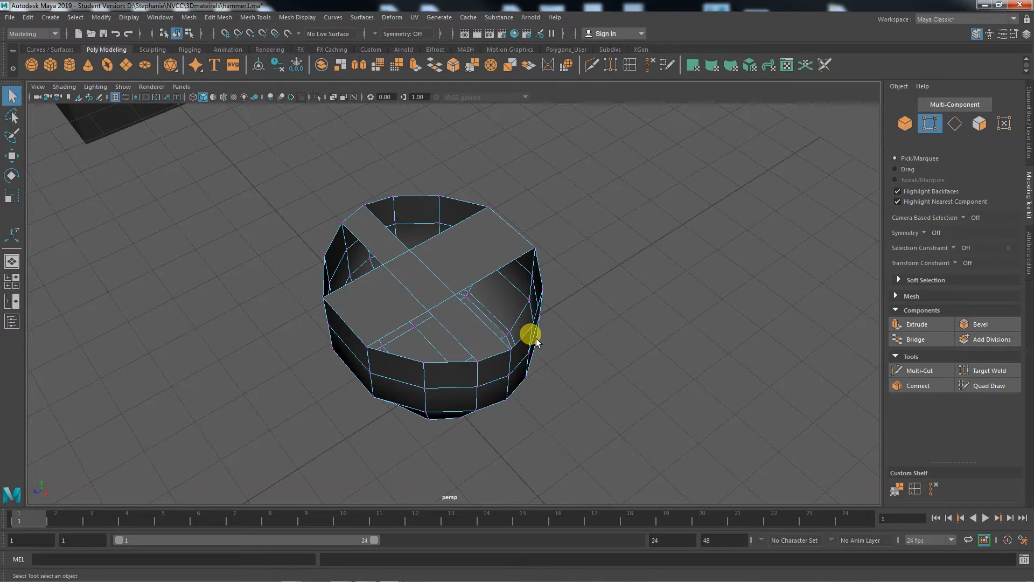
pyautogui.moveTo(462, 328)
pyautogui.mouseDown(button='right')
pyautogui.moveTo(447, 293)
pyautogui.moveTo(460, 309)
pyautogui.mouseUp(button='right')
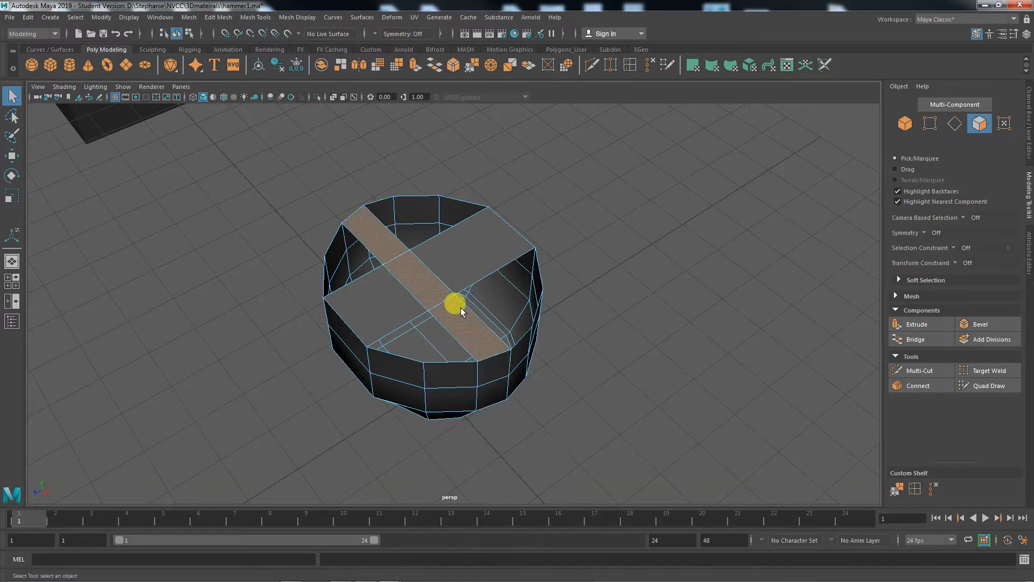
pyautogui.click(461, 317)
pyautogui.press('Delete')
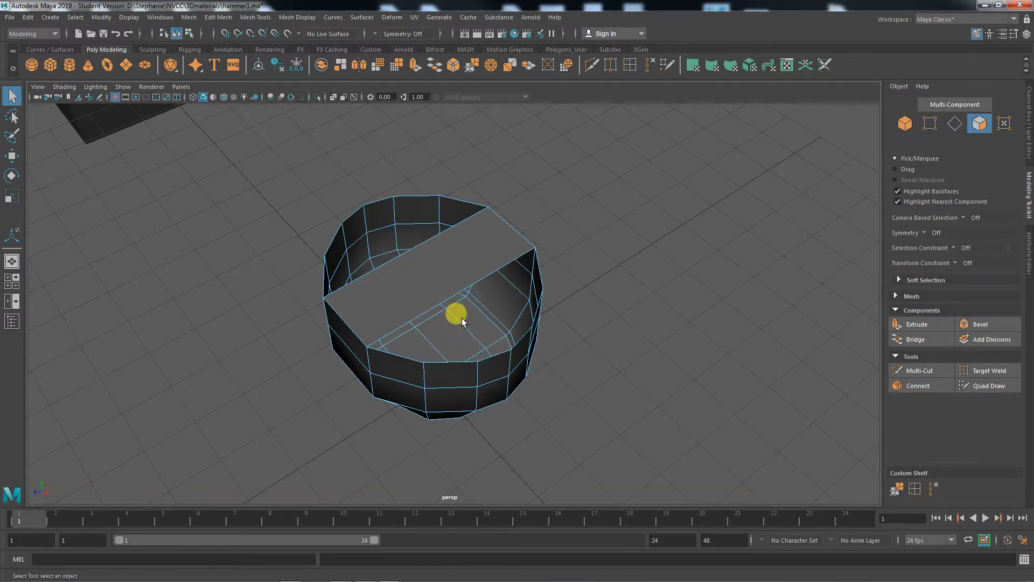
# - Fill the openings on both sides of the central strip by bridging each opening's border edge loop
pyautogui.keyDown('alt'); pyautogui.moveTo(515, 445); pyautogui.dragTo(574, 436); pyautogui.keyUp('alt')
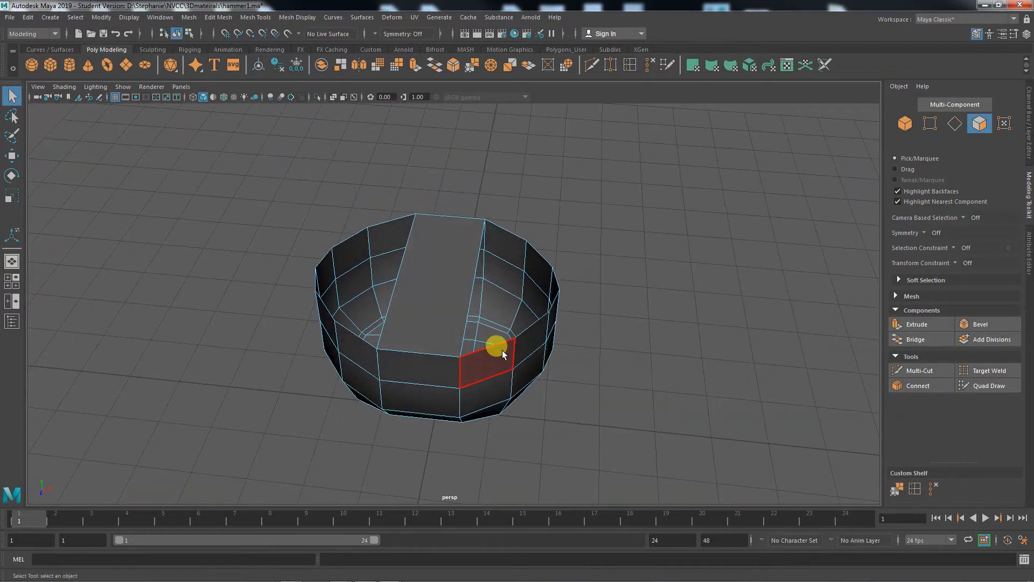
pyautogui.moveTo(497, 351); pyautogui.dragTo(509, 238, button='right')
pyautogui.doubleClick(510, 234)
pyautogui.doubleClick(507, 229)
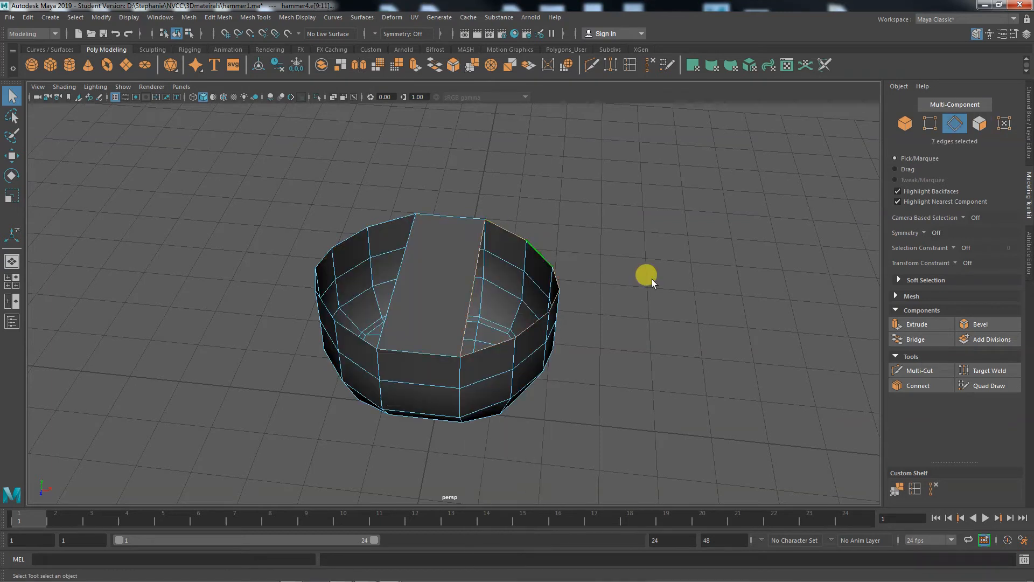
pyautogui.click(907, 341)
pyautogui.doubleClick(397, 224)
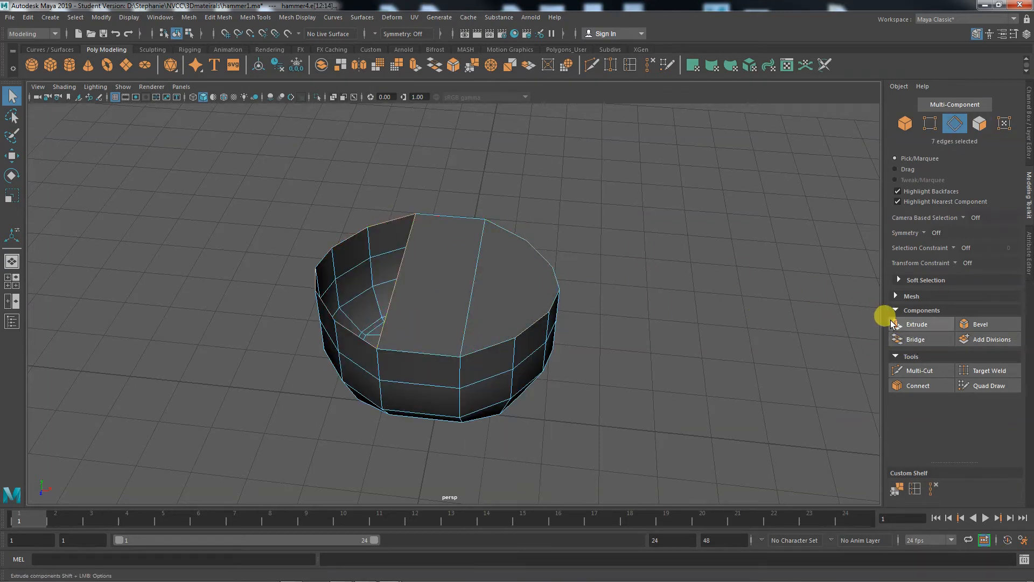
pyautogui.click(908, 340)
pyautogui.keyDown('alt'); pyautogui.moveTo(693, 397); pyautogui.dragTo(542, 322); pyautogui.keyUp('alt')
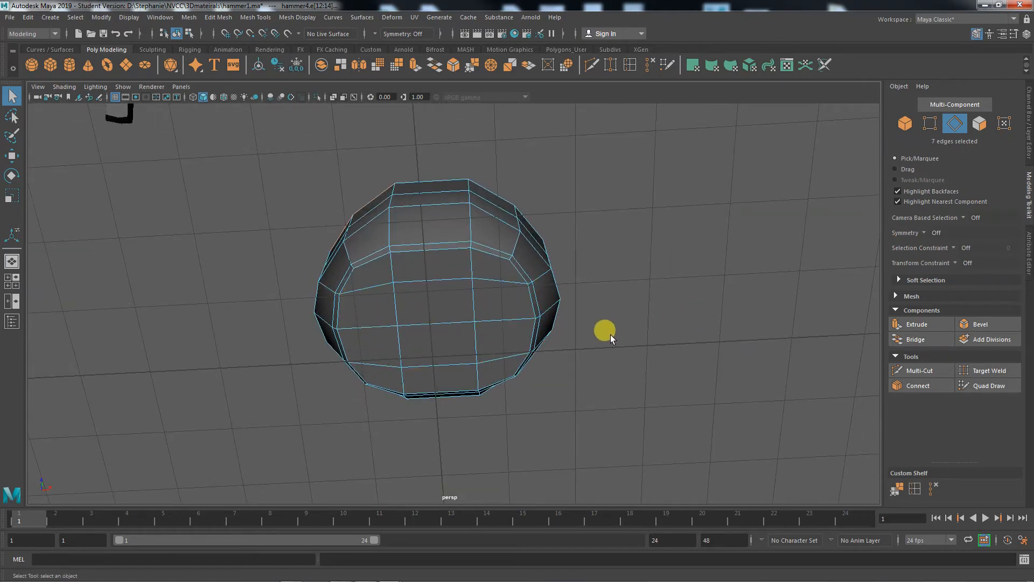
pyautogui.keyDown('alt'); pyautogui.moveTo(611, 338); pyautogui.dragTo(502, 451); pyautogui.keyUp('alt')
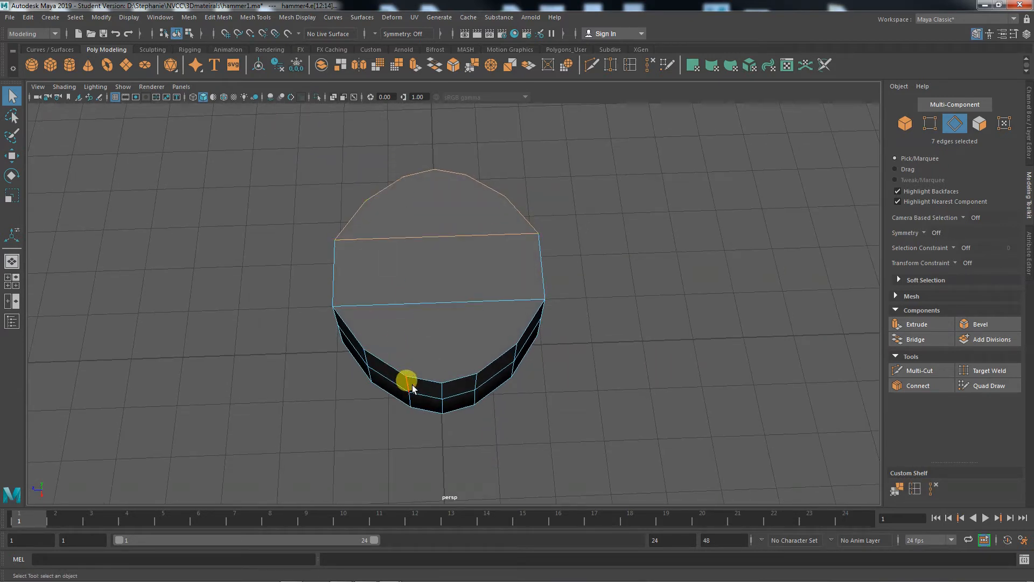
pyautogui.keyDown('alt'); pyautogui.moveTo(434, 397); pyautogui.dragTo(435, 268); pyautogui.keyUp('alt')
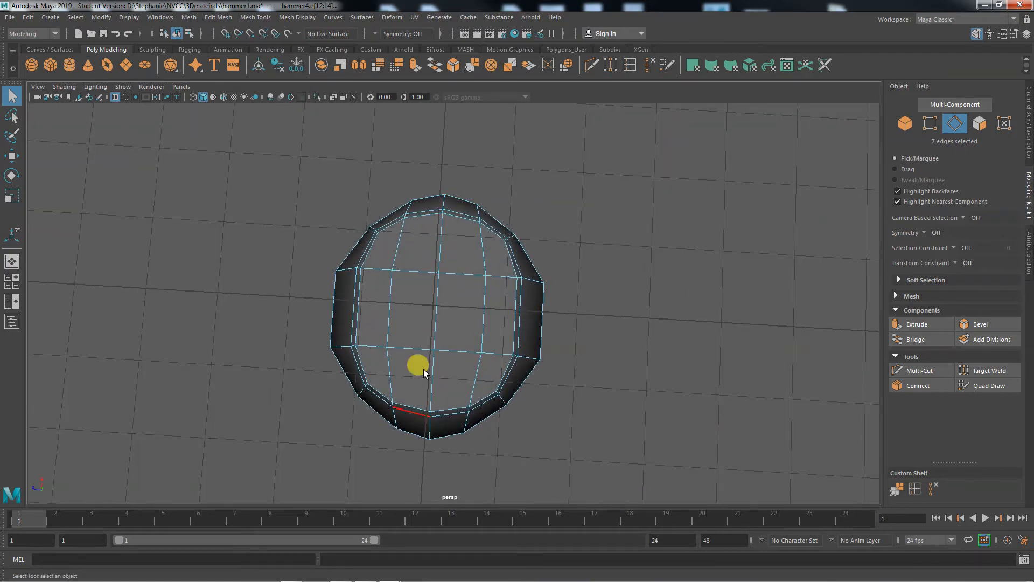
pyautogui.keyDown('alt'); pyautogui.moveTo(472, 225); pyautogui.dragTo(558, 431); pyautogui.keyUp('alt')
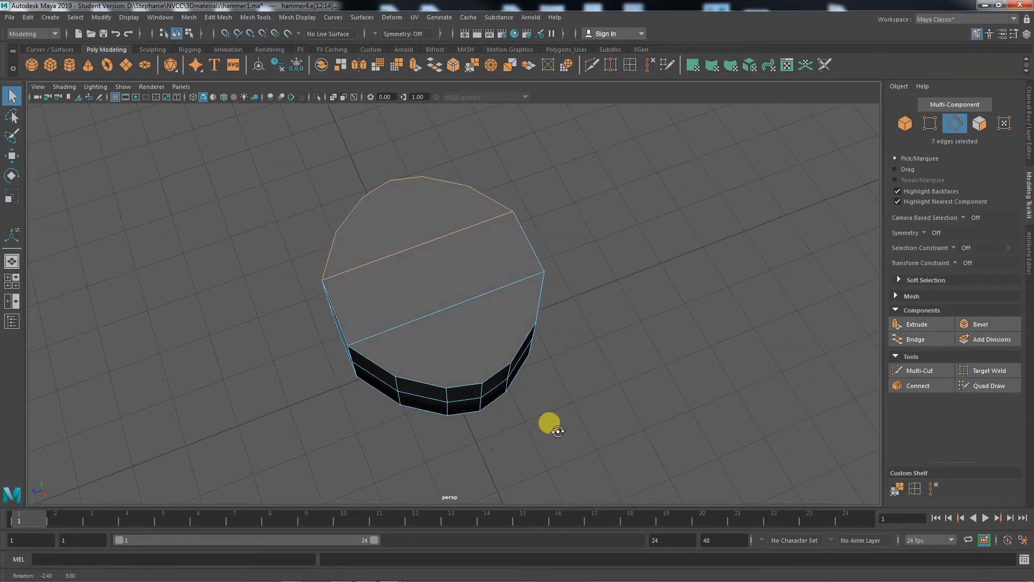
# - Use Multi-Cut to add two parallel cuts across the cap, crossing the central strip between opposite rim vertices
pyautogui.click(937, 370)
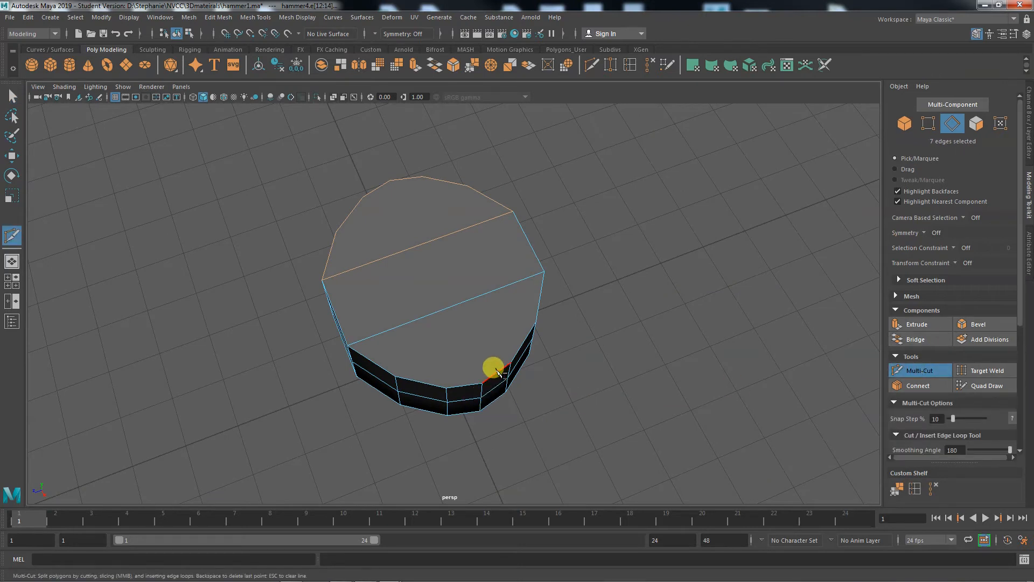
pyautogui.click(482, 383)
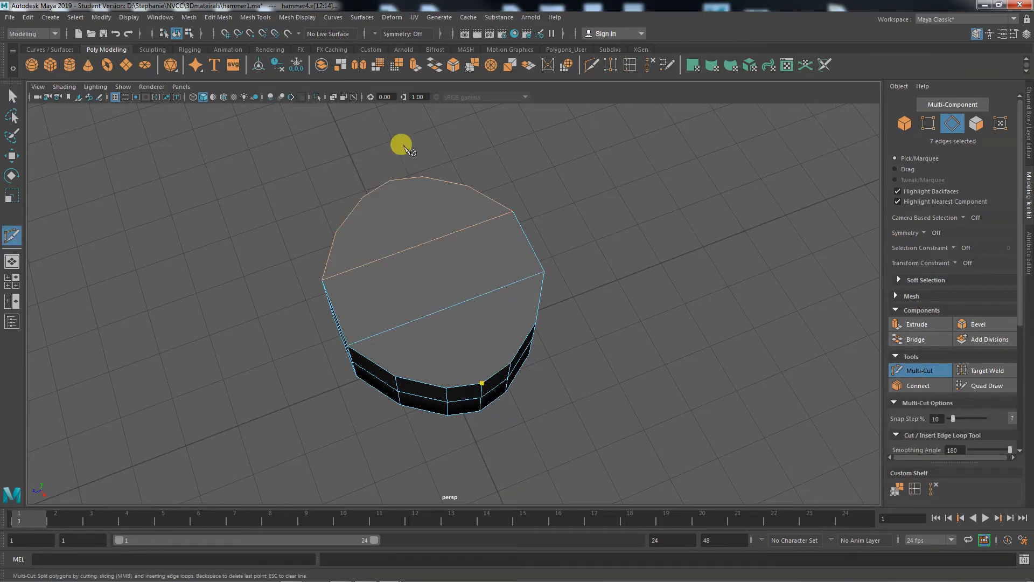
pyautogui.click(390, 182)
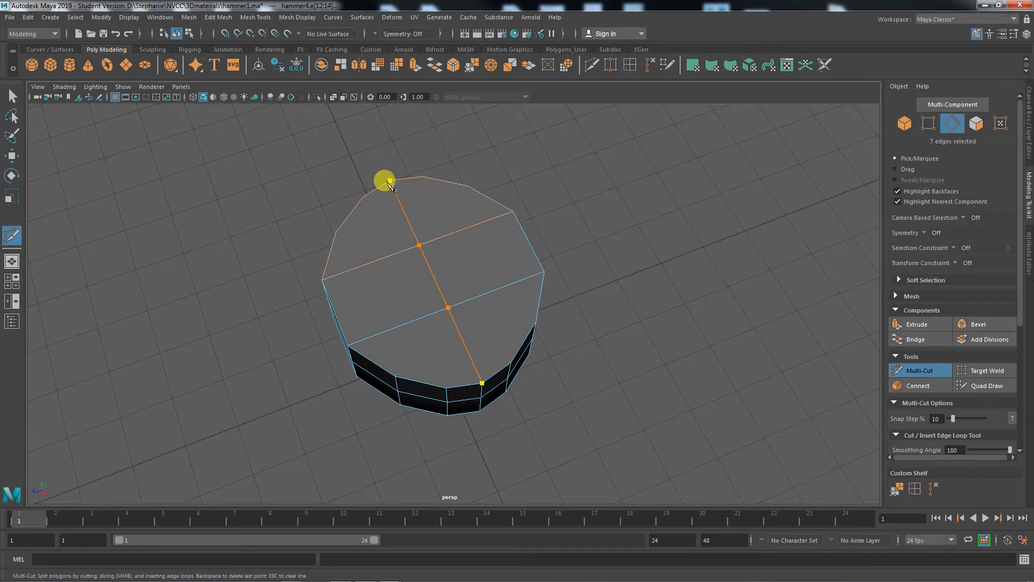
pyautogui.press('Return')
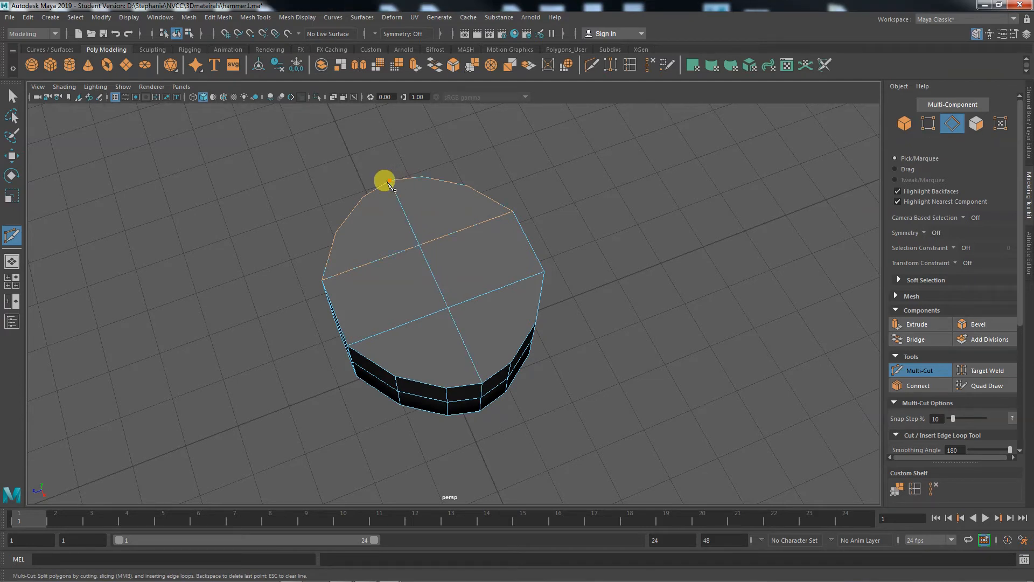
pyautogui.click(422, 177)
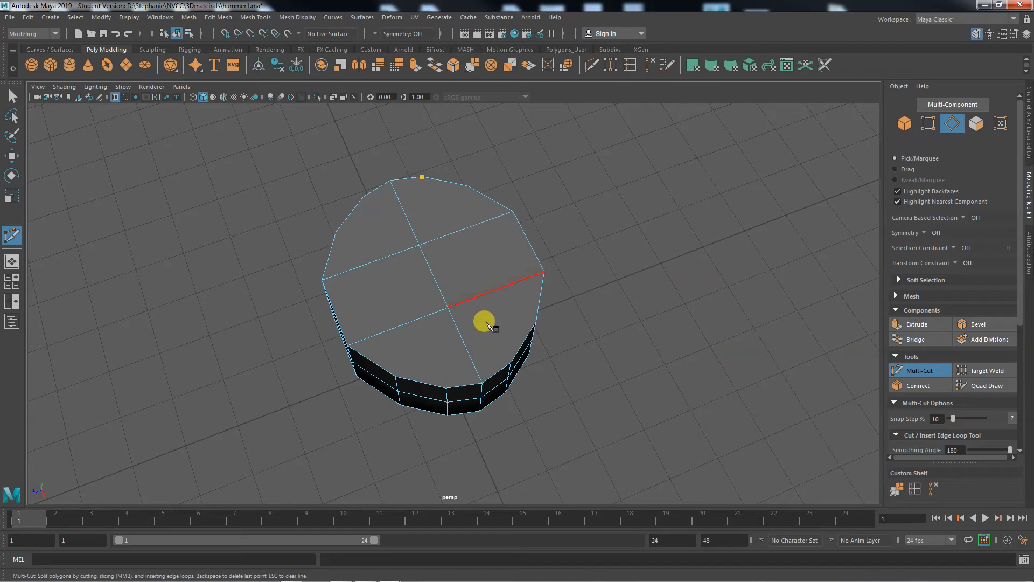
pyautogui.click(516, 361)
pyautogui.press('Return')
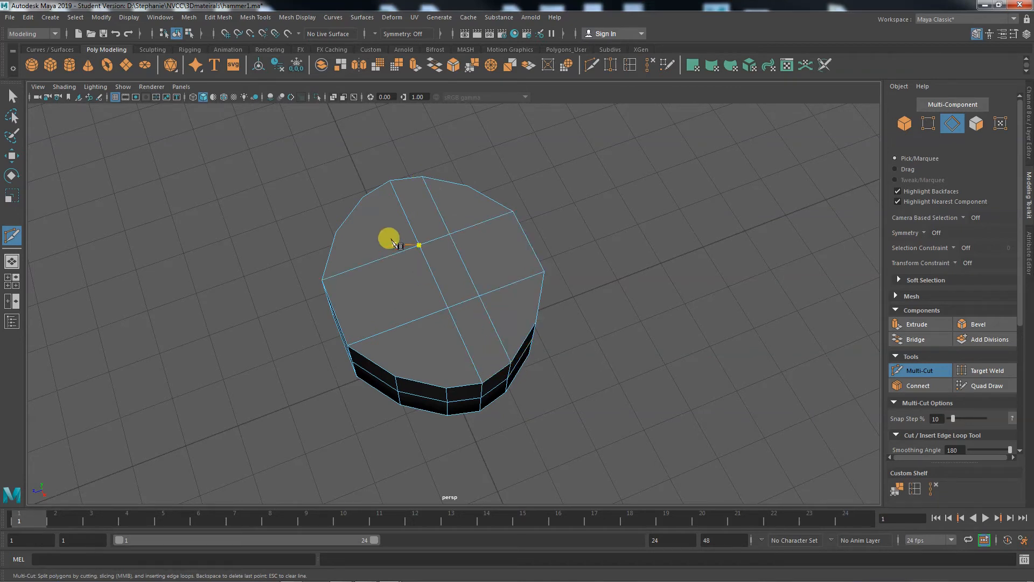
# - Cut a third edge across the cap, parallel to the two crosswise cuts and beside them, between opposite rim vertices
pyautogui.click(362, 207)
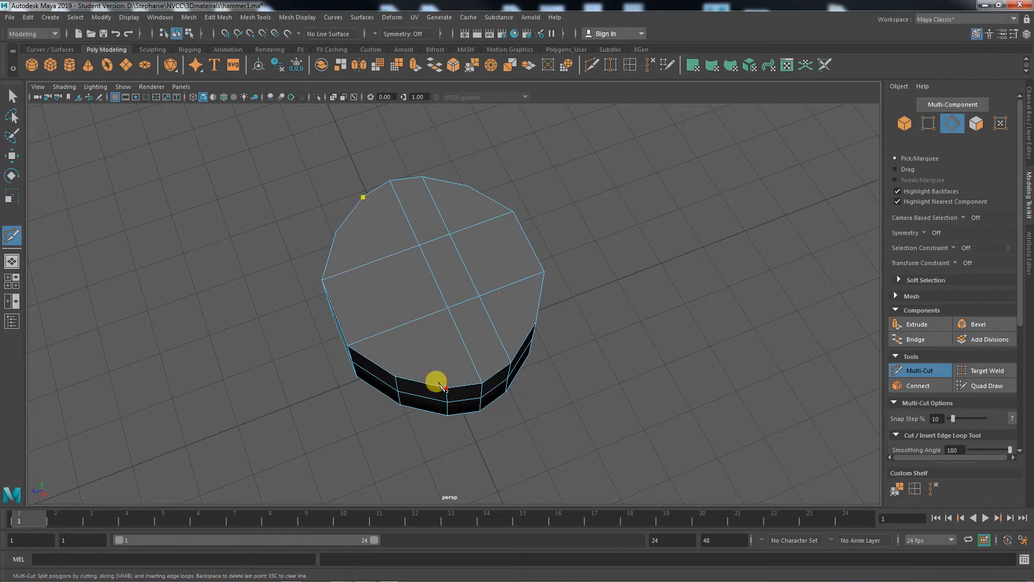
pyautogui.click(442, 390)
pyautogui.press('w')
pyautogui.keyDown('alt'); pyautogui.moveTo(396, 378); pyautogui.dragTo(450, 414); pyautogui.keyUp('alt')
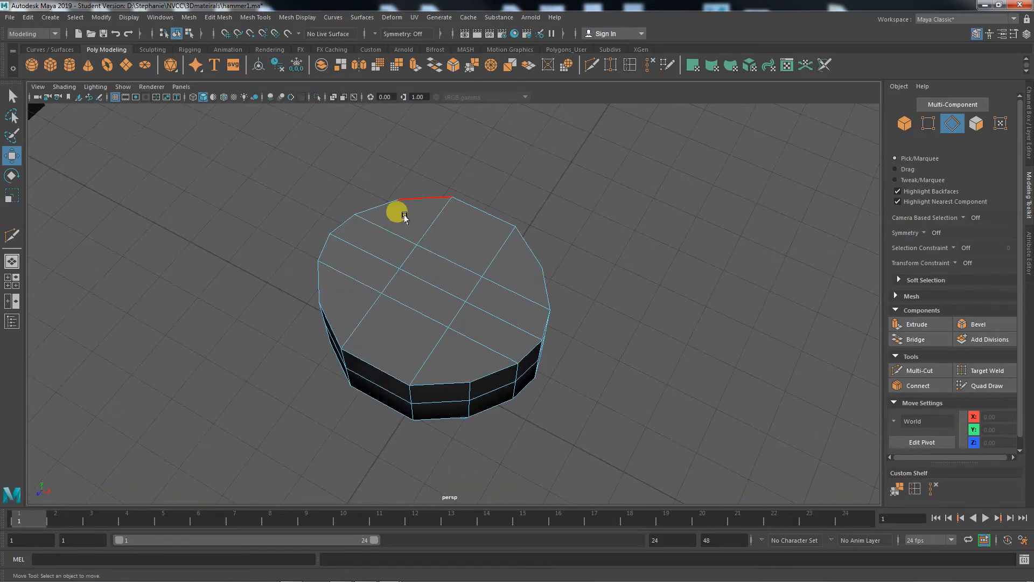
# - Examine how the cap's edge grid lines up with the part's side edges and the grid on its underside
pyautogui.rightClick(331, 318)
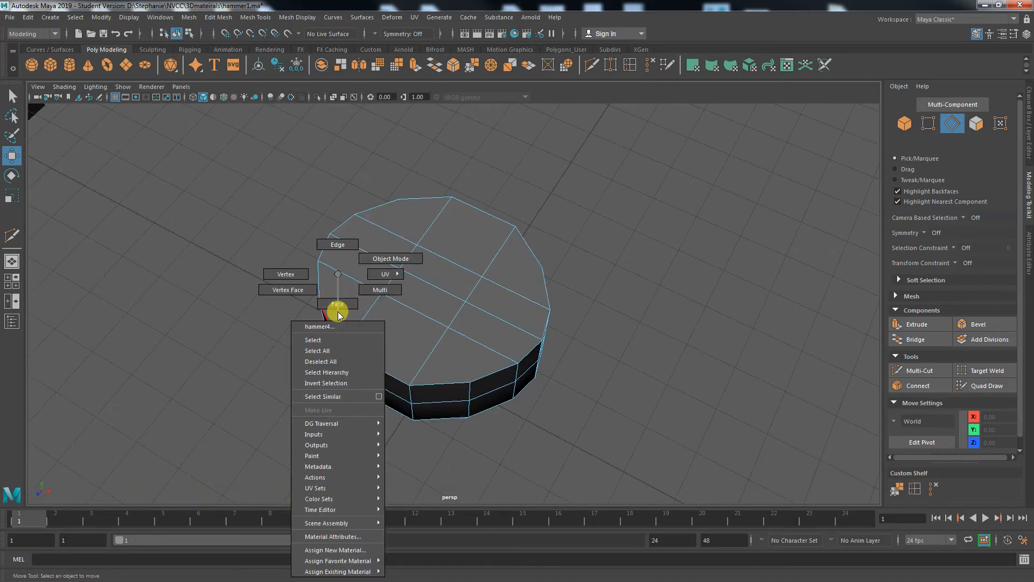
pyautogui.click(294, 275)
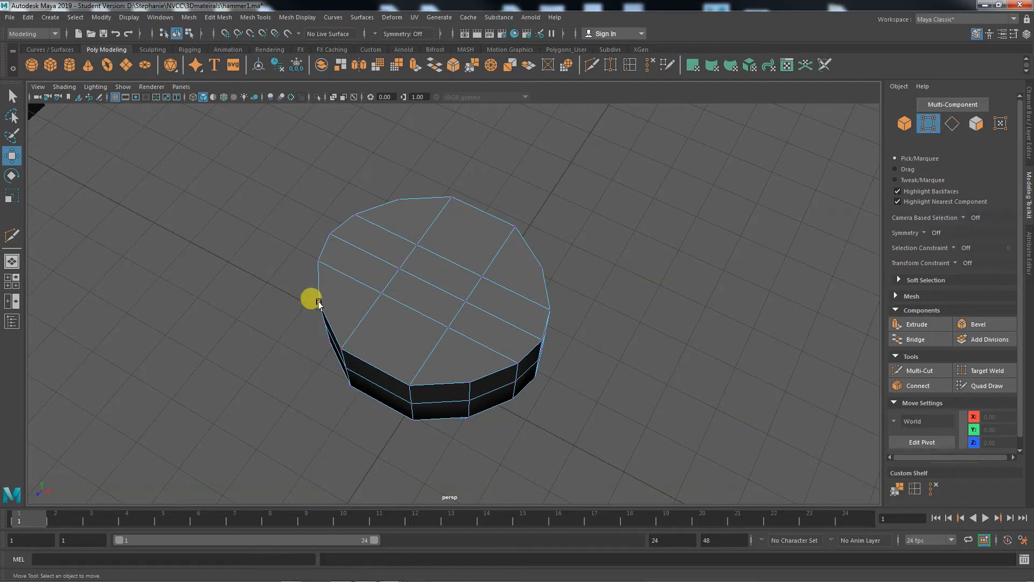
pyautogui.moveTo(350, 275); pyautogui.dragTo(349, 240, button='right')
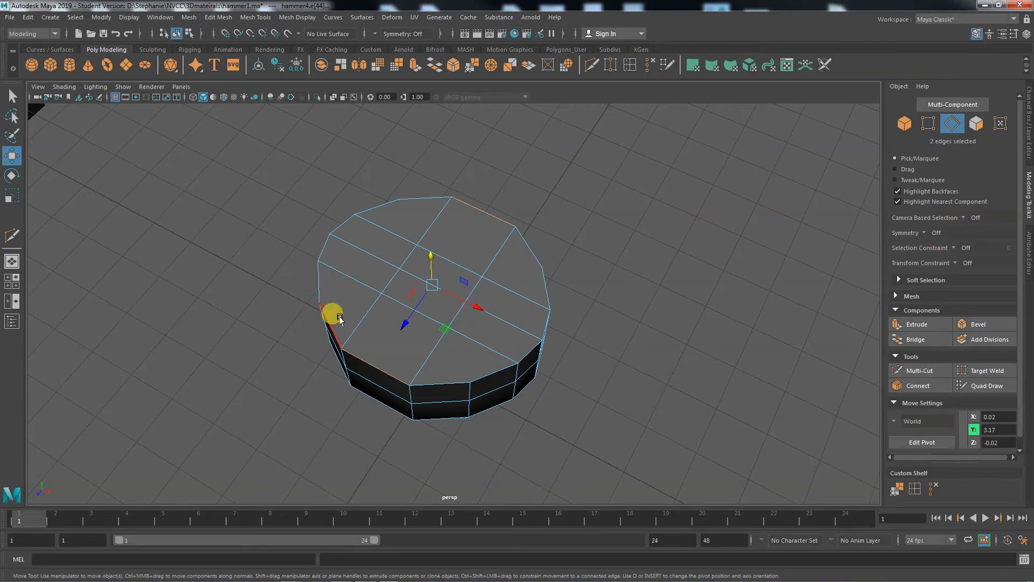
pyautogui.keyDown('alt'); pyautogui.moveTo(426, 370); pyautogui.dragTo(518, 381); pyautogui.keyUp('alt')
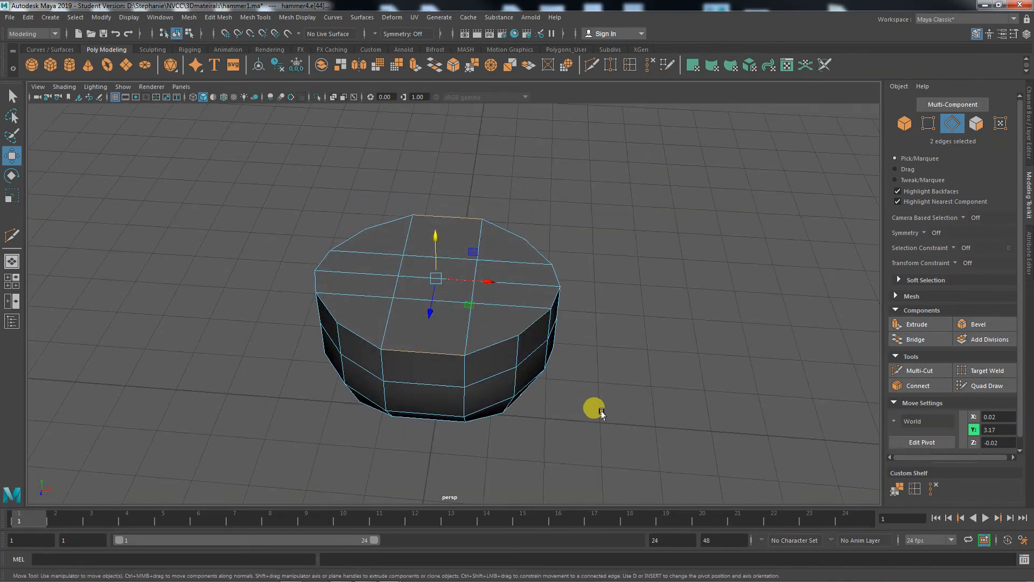
pyautogui.keyDown('alt'); pyautogui.moveTo(601, 414); pyautogui.dragTo(581, 351); pyautogui.keyUp('alt')
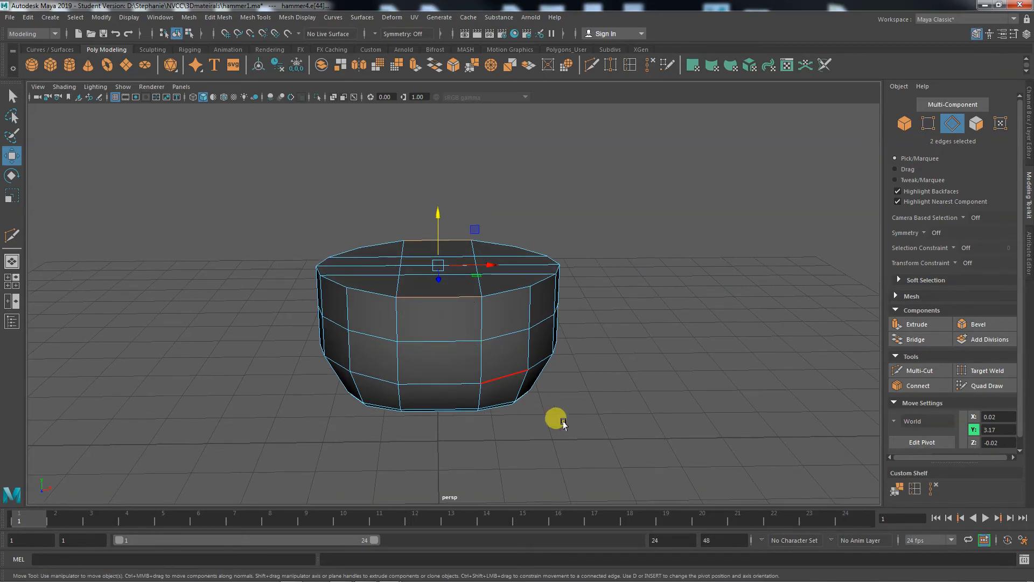
pyautogui.keyDown('alt'); pyautogui.moveTo(563, 424); pyautogui.dragTo(554, 365); pyautogui.keyUp('alt')
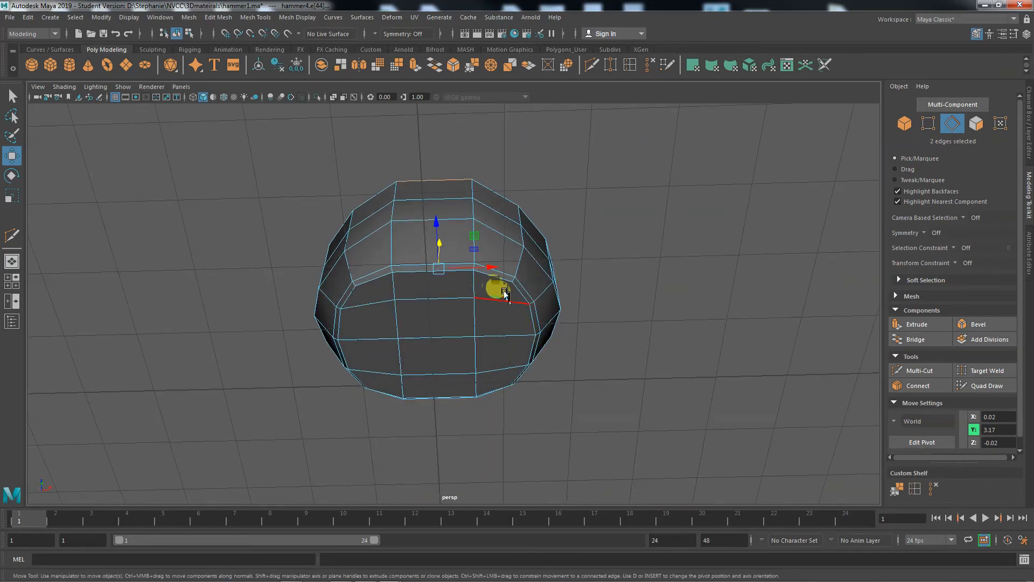
pyautogui.keyDown('alt'); pyautogui.moveTo(506, 294); pyautogui.dragTo(532, 296); pyautogui.keyUp('alt')
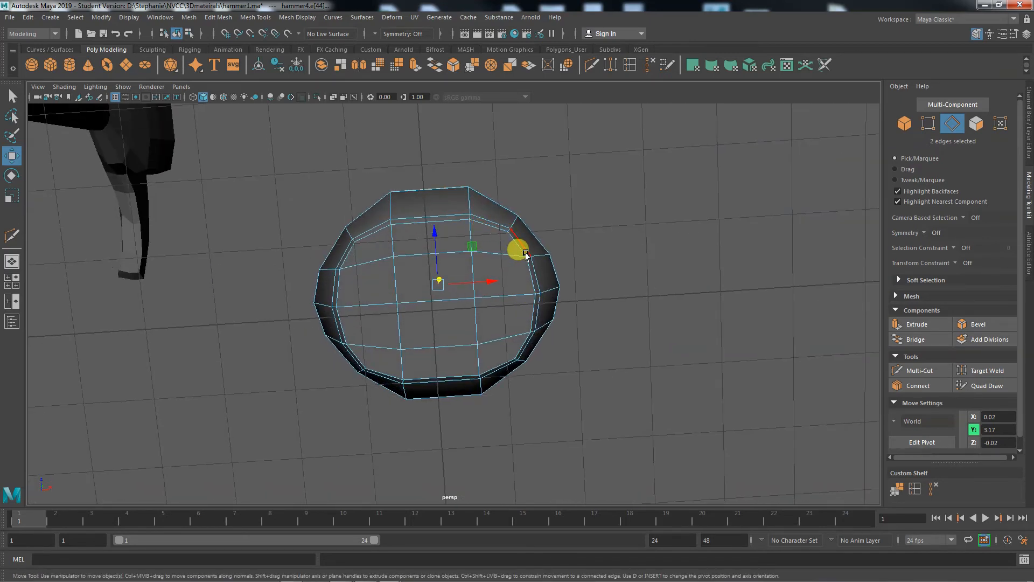
pyautogui.keyDown('alt'); pyautogui.moveTo(554, 316); pyautogui.dragTo(559, 451); pyautogui.keyUp('alt')
pyautogui.keyDown('alt'); pyautogui.moveTo(528, 372); pyautogui.dragTo(527, 398); pyautogui.keyUp('alt')
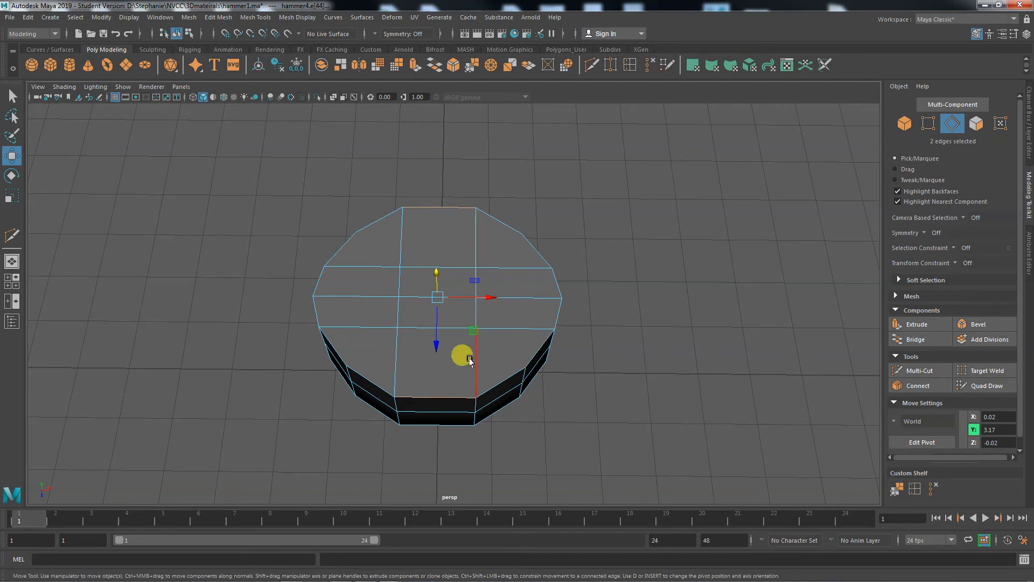
pyautogui.keyDown('alt'); pyautogui.moveTo(543, 406); pyautogui.dragTo(556, 362); pyautogui.keyUp('alt')
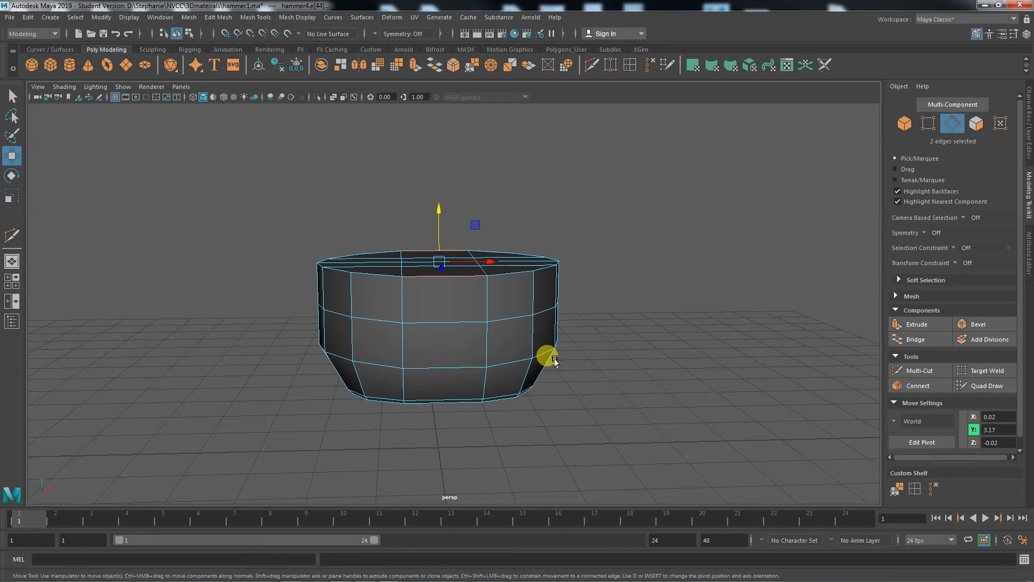
pyautogui.keyDown('alt'); pyautogui.moveTo(555, 360); pyautogui.dragTo(544, 377); pyautogui.keyUp('alt')
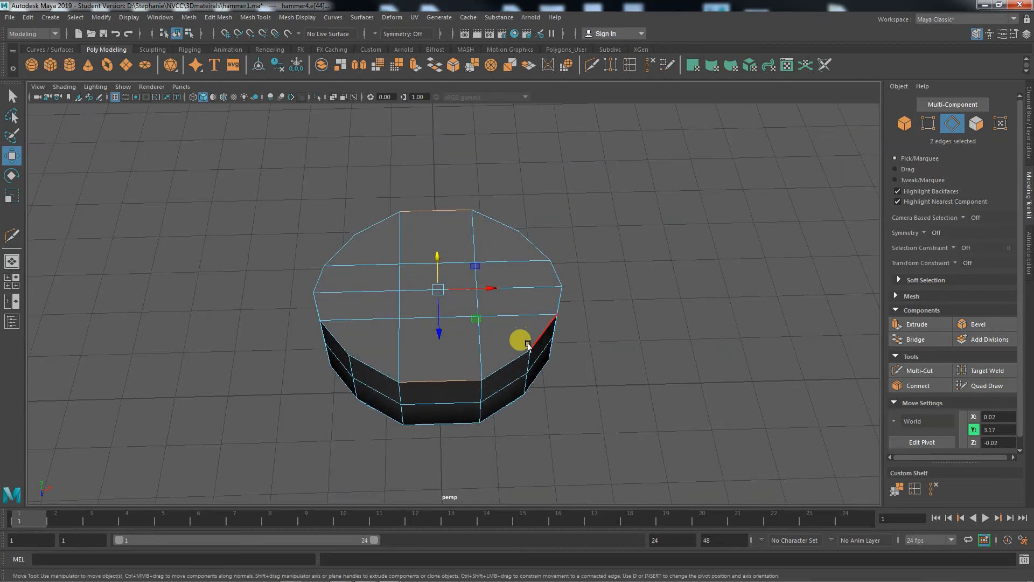
# - Try a cut parallel to the central strip between two opposite rim vertices, compare it with the underside's grid, and undo it
pyautogui.click(903, 370)
pyautogui.click(518, 231)
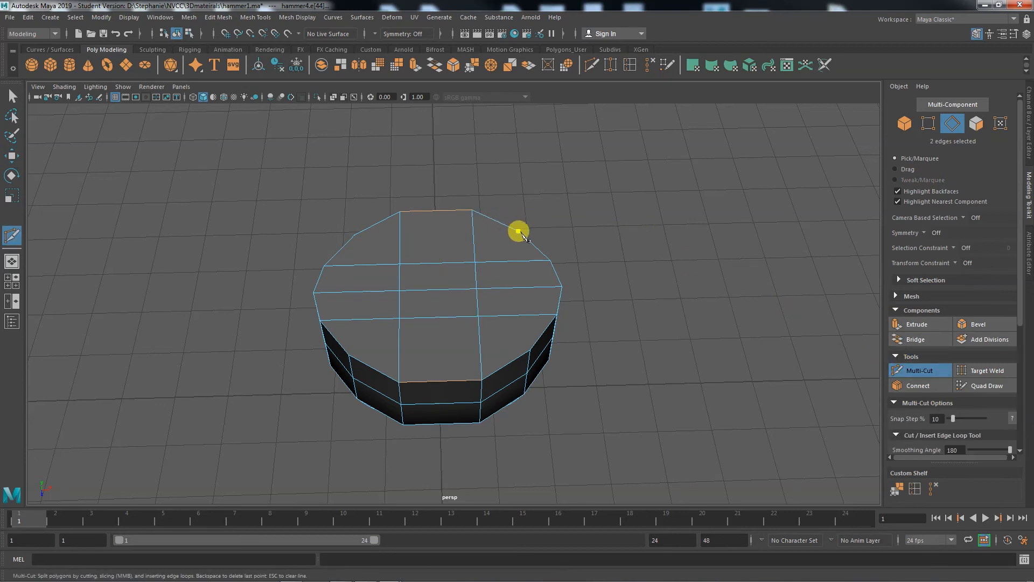
pyautogui.click(530, 351)
pyautogui.press('Return')
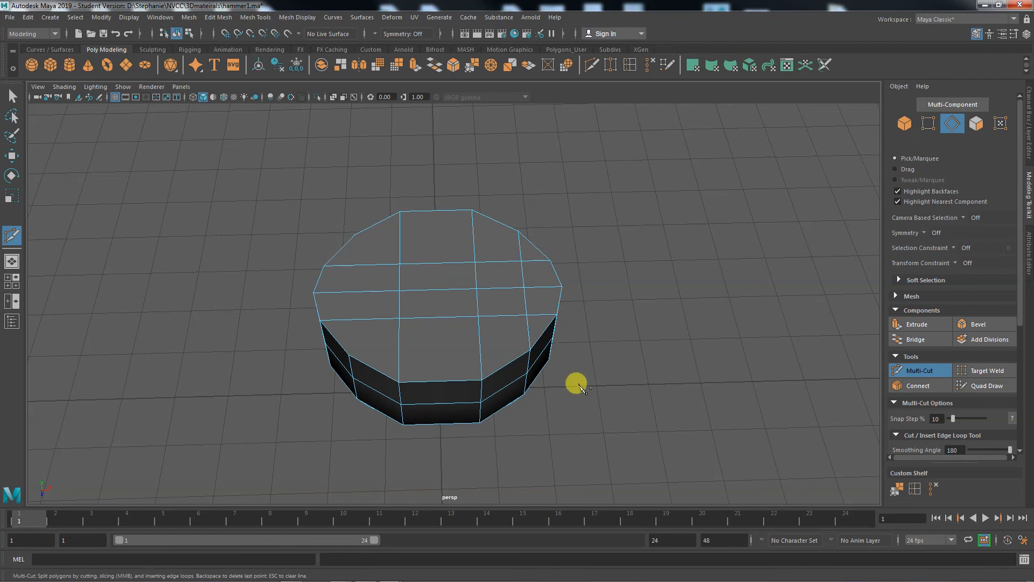
pyautogui.keyDown('alt'); pyautogui.moveTo(581, 384); pyautogui.dragTo(589, 352); pyautogui.keyUp('alt')
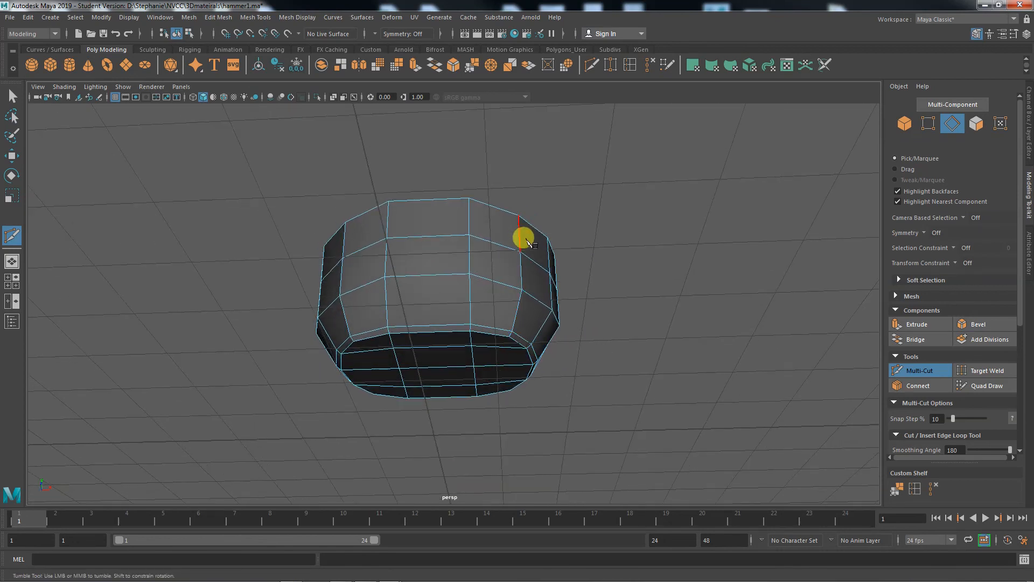
pyautogui.keyDown('alt'); pyautogui.moveTo(524, 238); pyautogui.dragTo(531, 290); pyautogui.keyUp('alt')
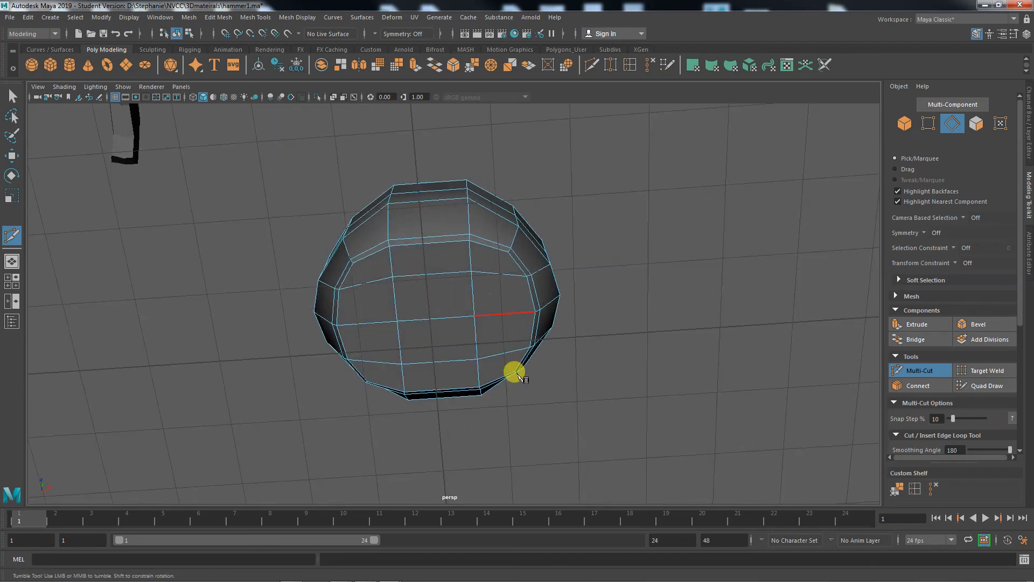
pyautogui.keyDown('alt'); pyautogui.moveTo(551, 430); pyautogui.dragTo(534, 357); pyautogui.keyUp('alt')
pyautogui.keyDown('alt'); pyautogui.moveTo(617, 312); pyautogui.dragTo(603, 418); pyautogui.keyUp('alt')
pyautogui.hotkey('ctrl', 'z')
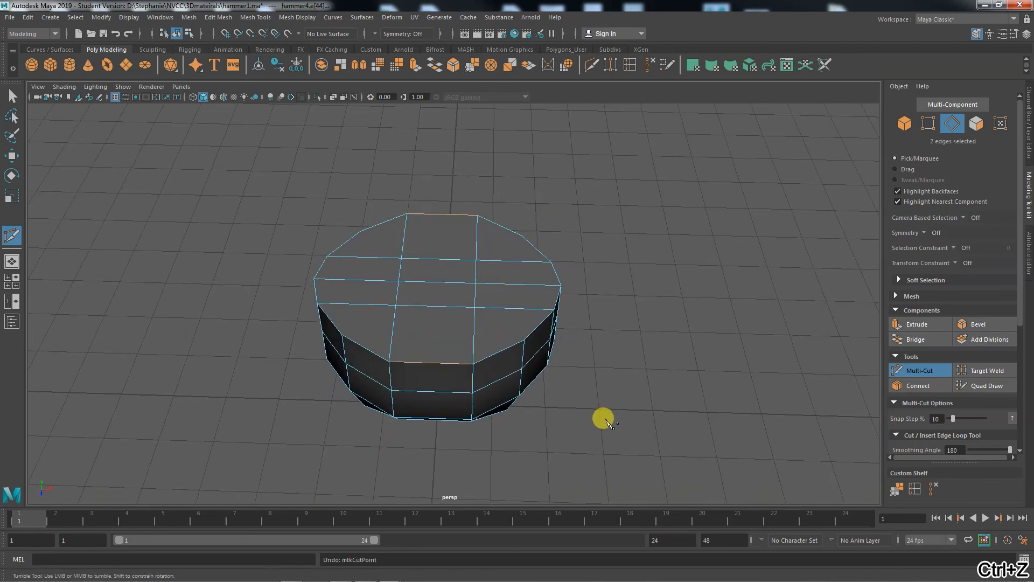